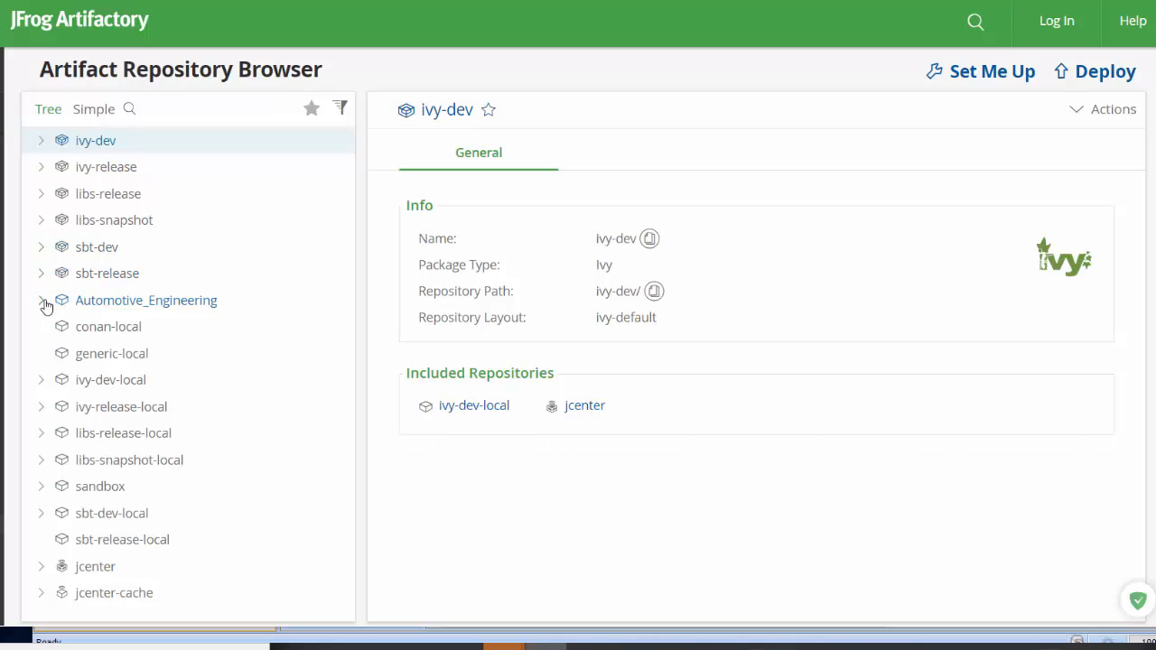
# Step: Examine the Analysis folder's files inside the Automotive_Engineering repository of the Artifactory browser
pyautogui.click(42, 302)
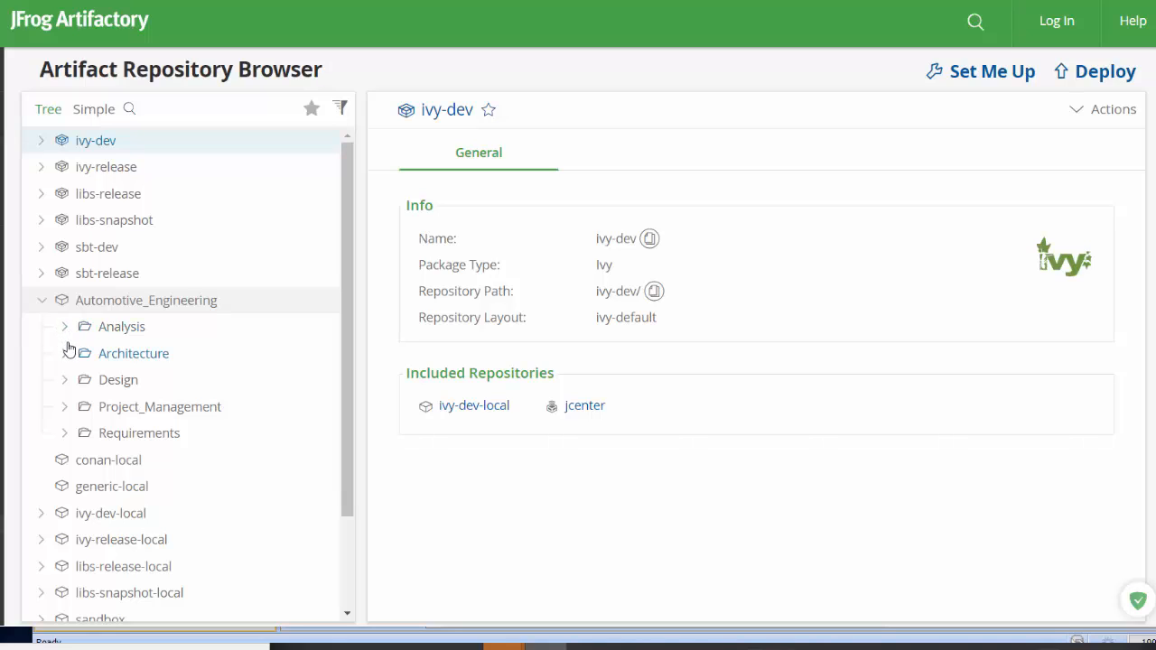
pyautogui.click(65, 330)
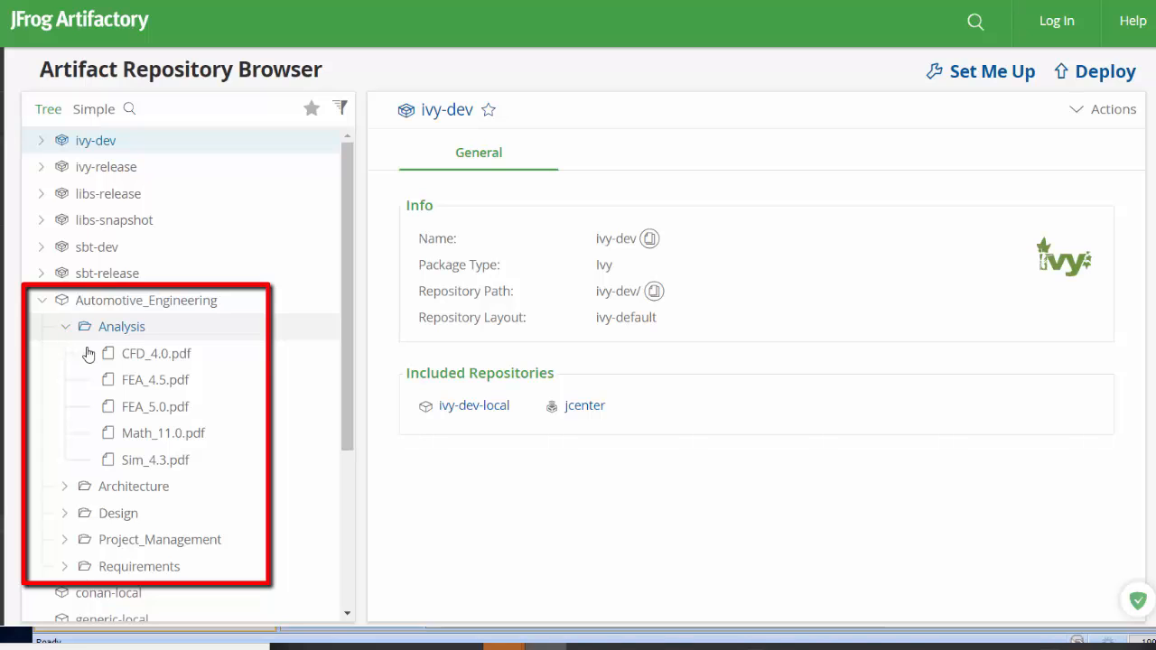
pyautogui.click(134, 361)
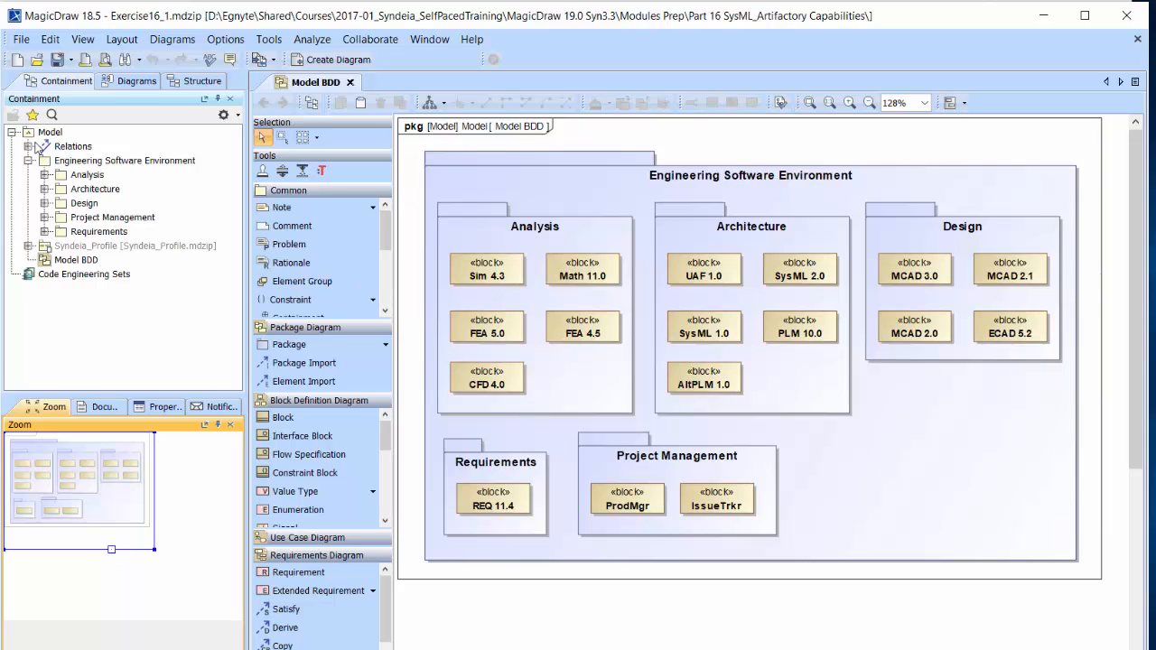
# Step: Switch to MagicDraw and open the Syndeia Dashboard for the Engineering Software Environment package, using the existing Artifactory Demo project DZSB12
pyautogui.rightClick(51, 161)
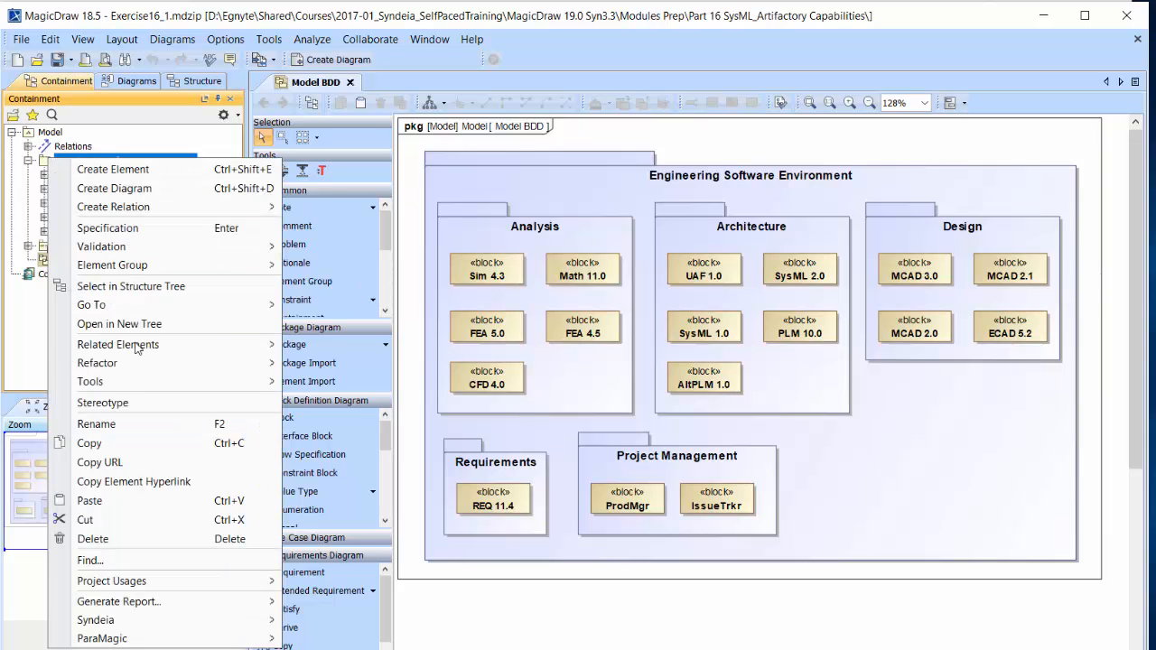
pyautogui.moveTo(175, 623)
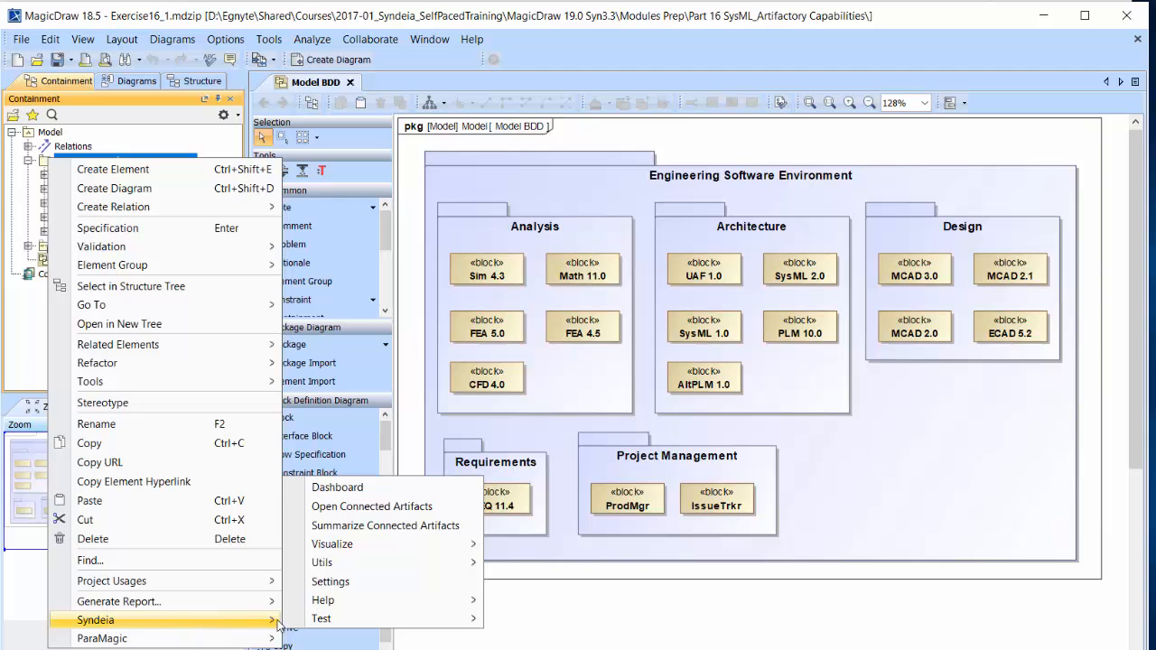
pyautogui.click(348, 491)
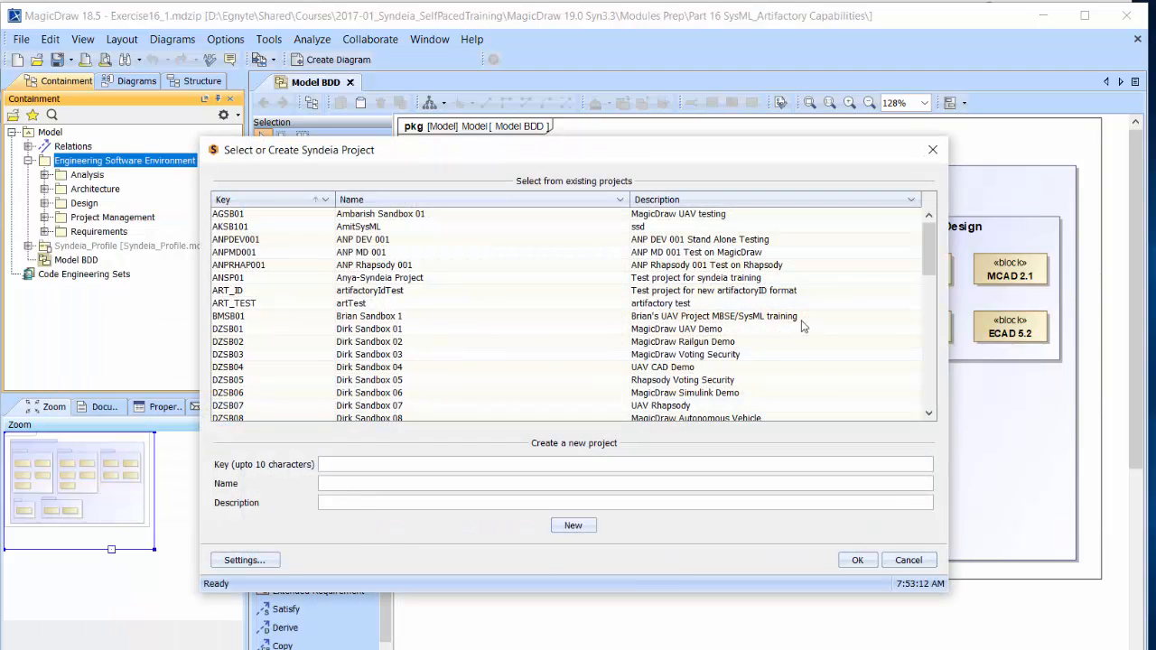
pyautogui.scroll(-3, 817, 316)
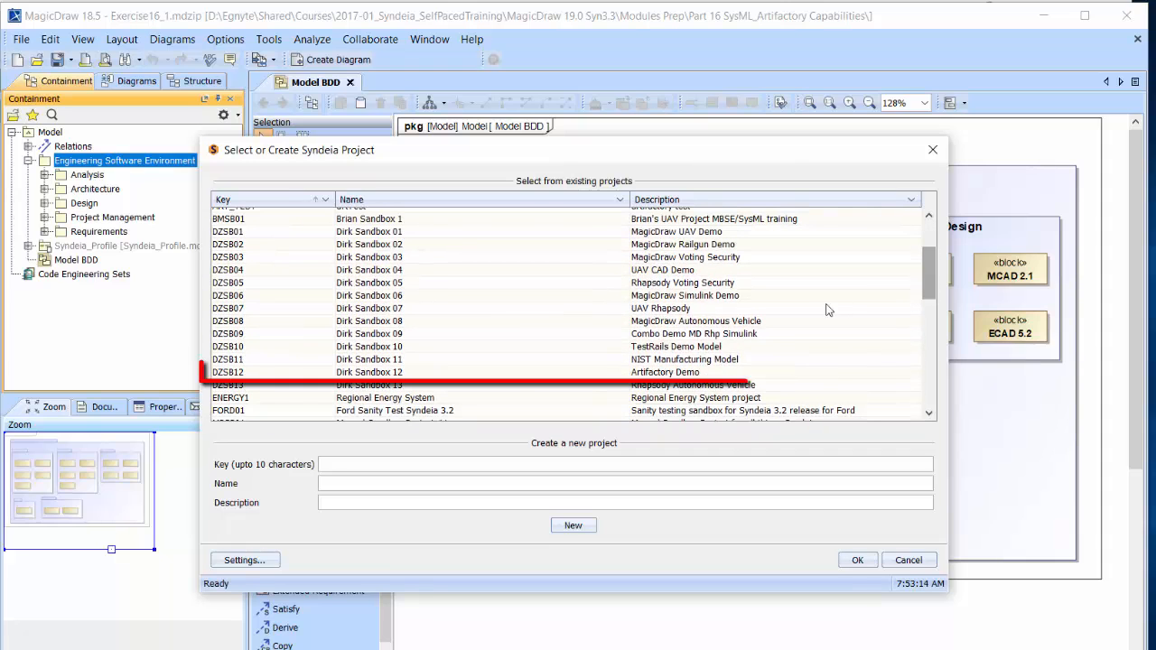
pyautogui.click(679, 373)
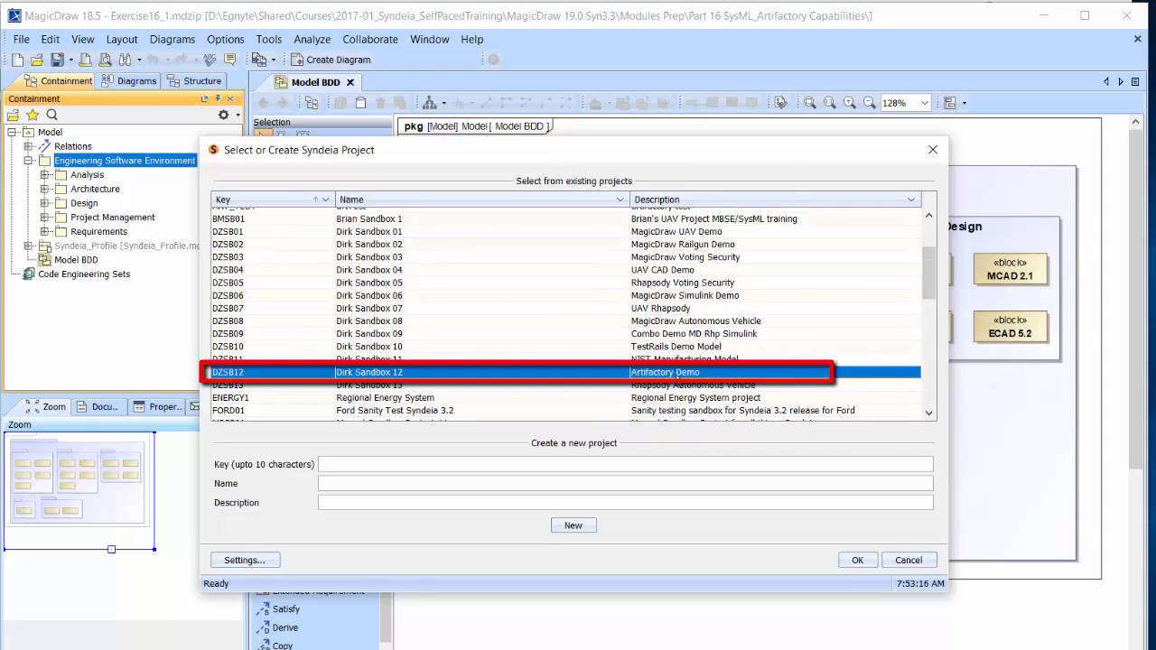
pyautogui.click(856, 560)
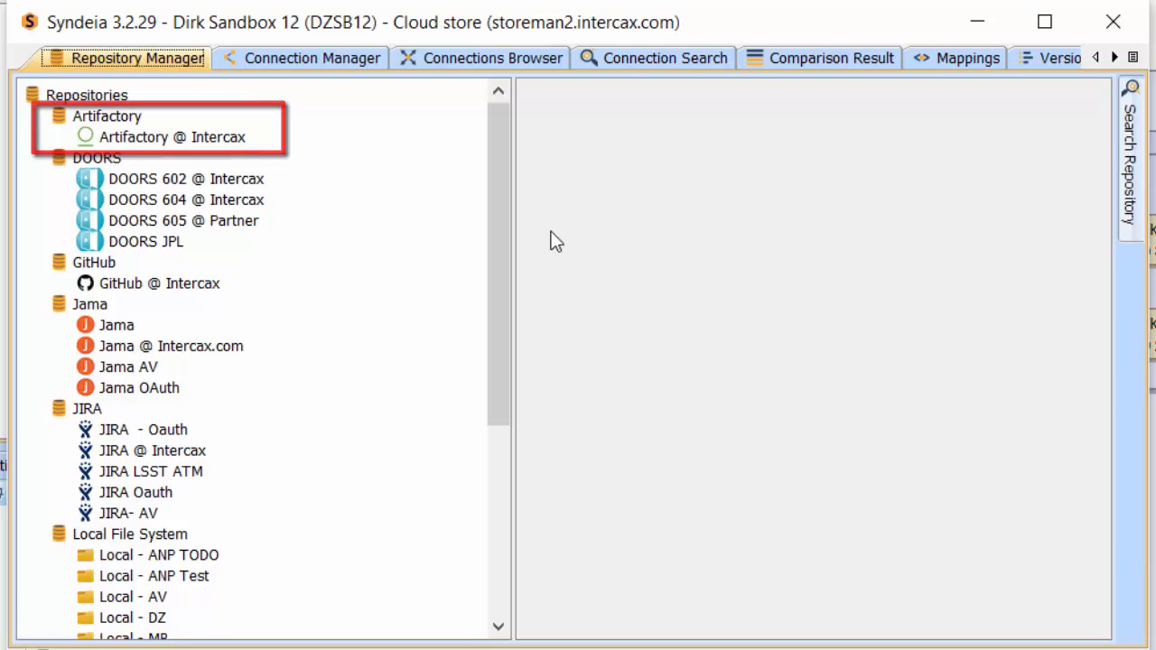
# Step: Look at the fields required for adding a new Artifactory repository, leaving the form without creating one
pyautogui.rightClick(101, 118)
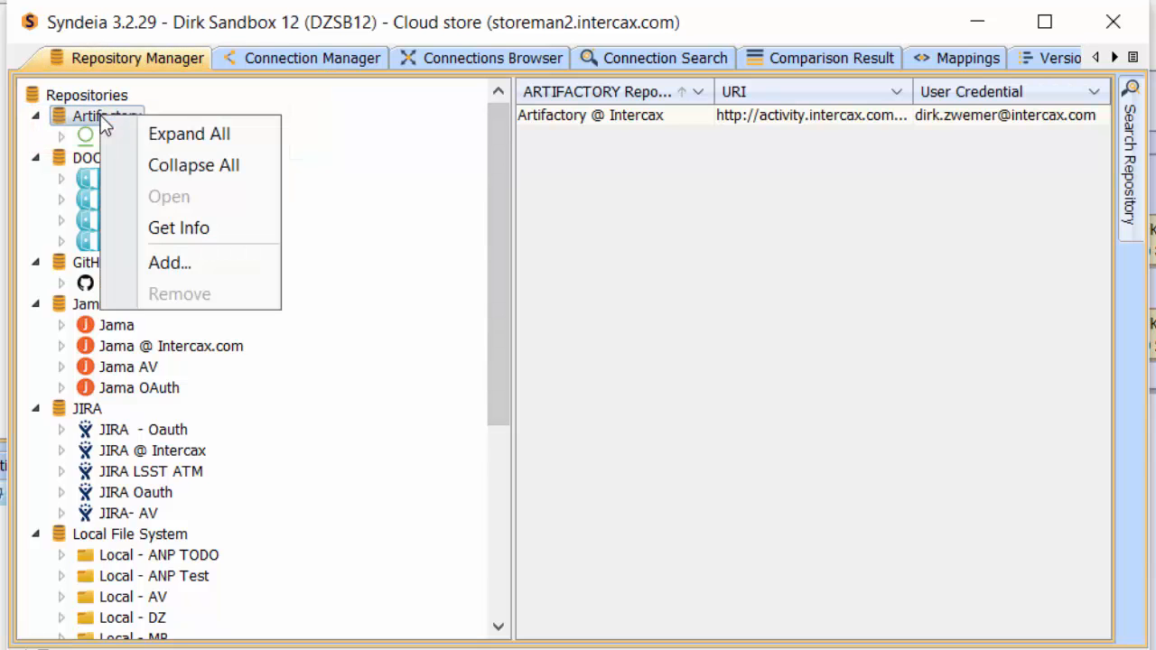
pyautogui.click(198, 262)
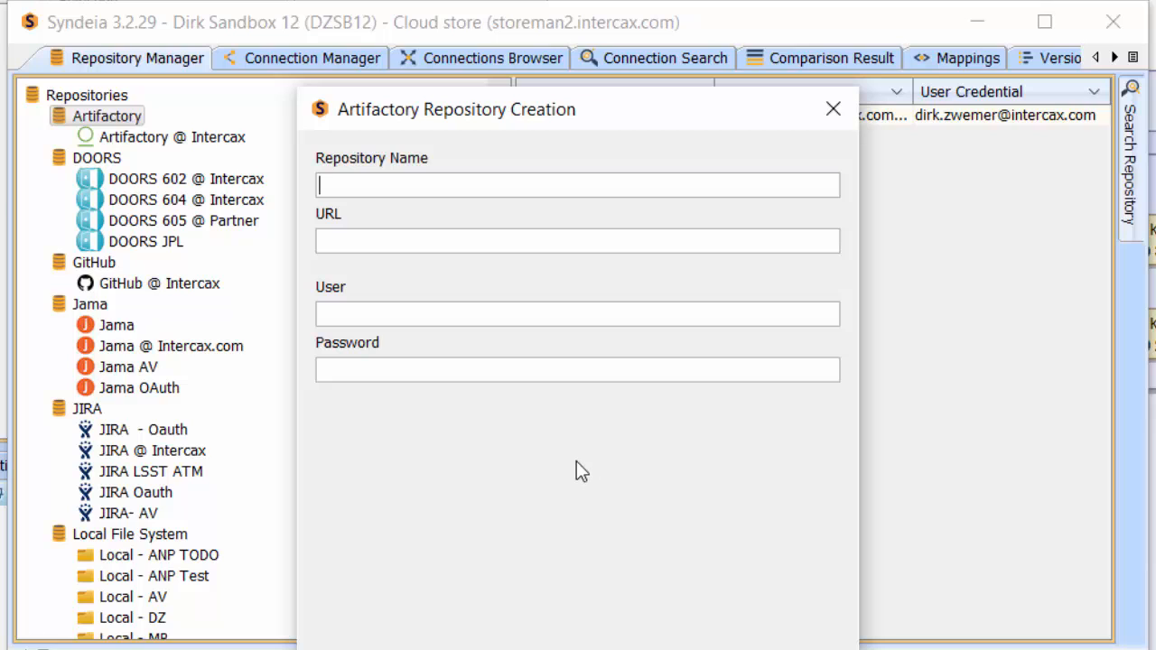
pyautogui.press('Escape')
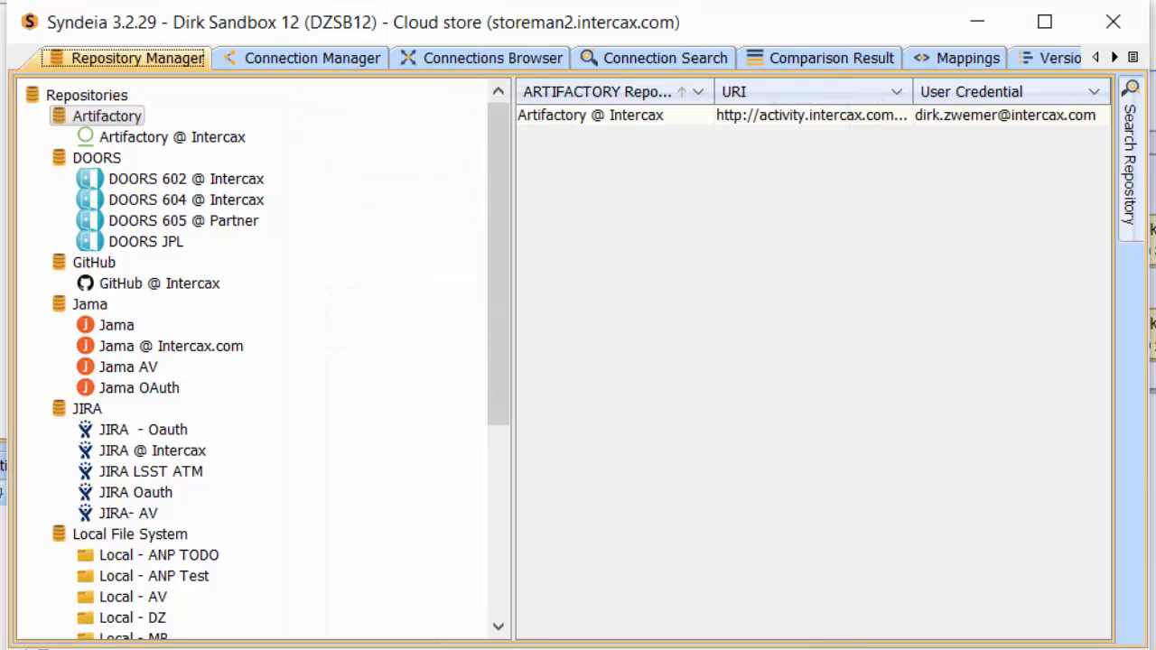
# Step: Load Artifactory @ Intercax as the target repository for connections and expand Automotive_Engineering down to its Analysis files
pyautogui.click(302, 58)
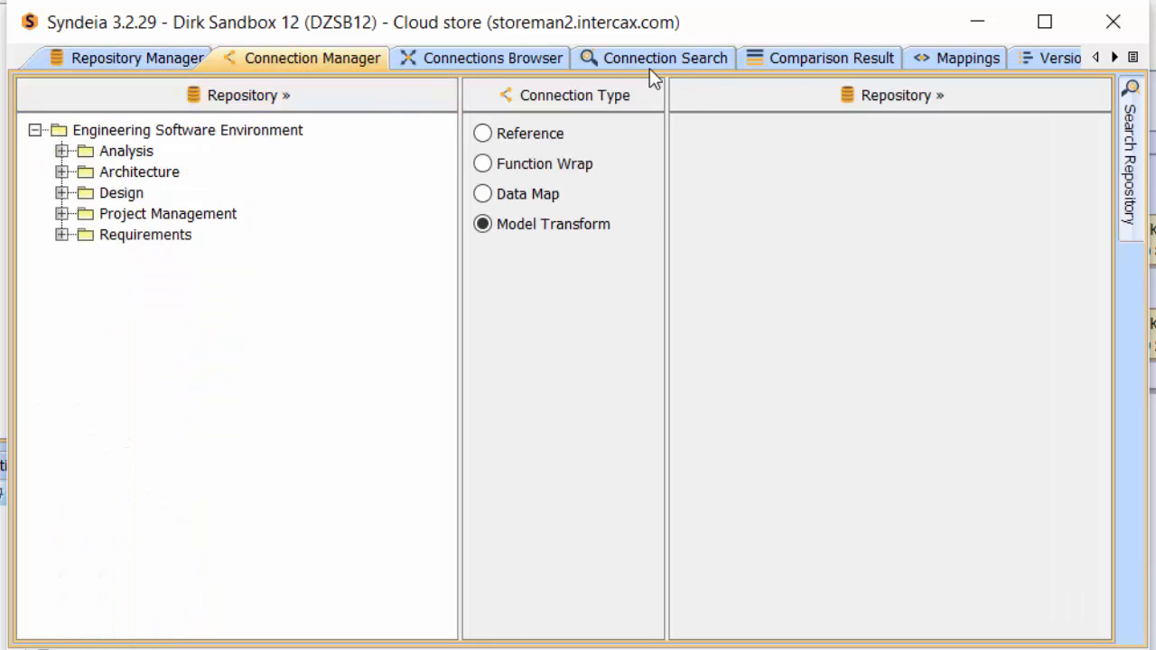
pyautogui.click(718, 102)
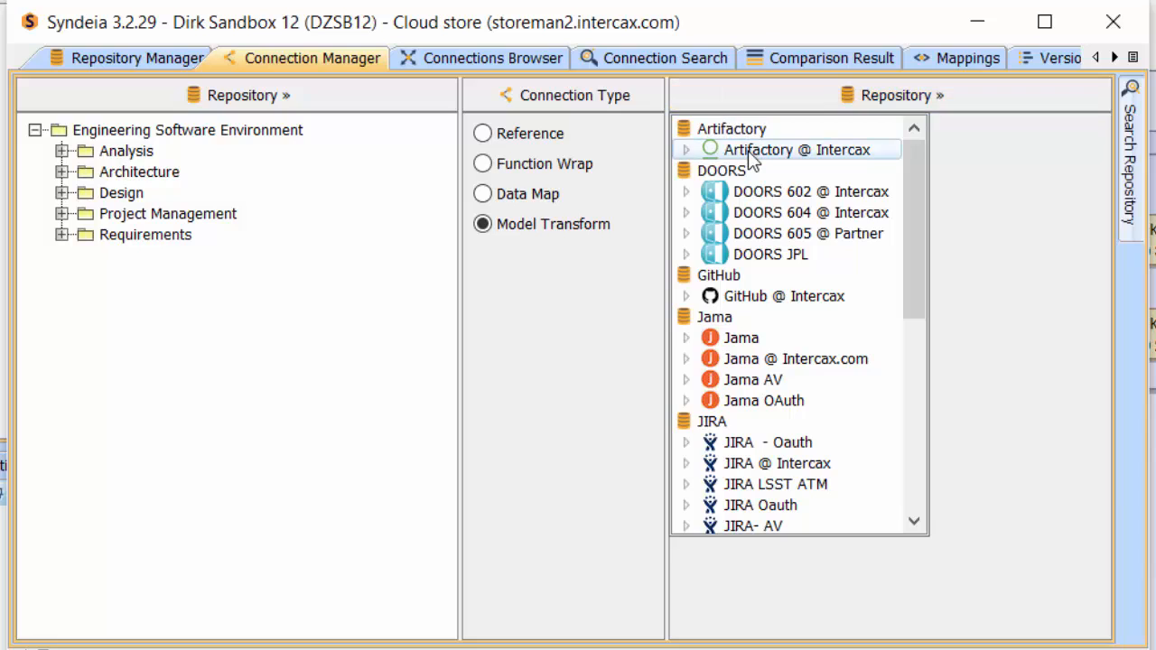
pyautogui.click(748, 150)
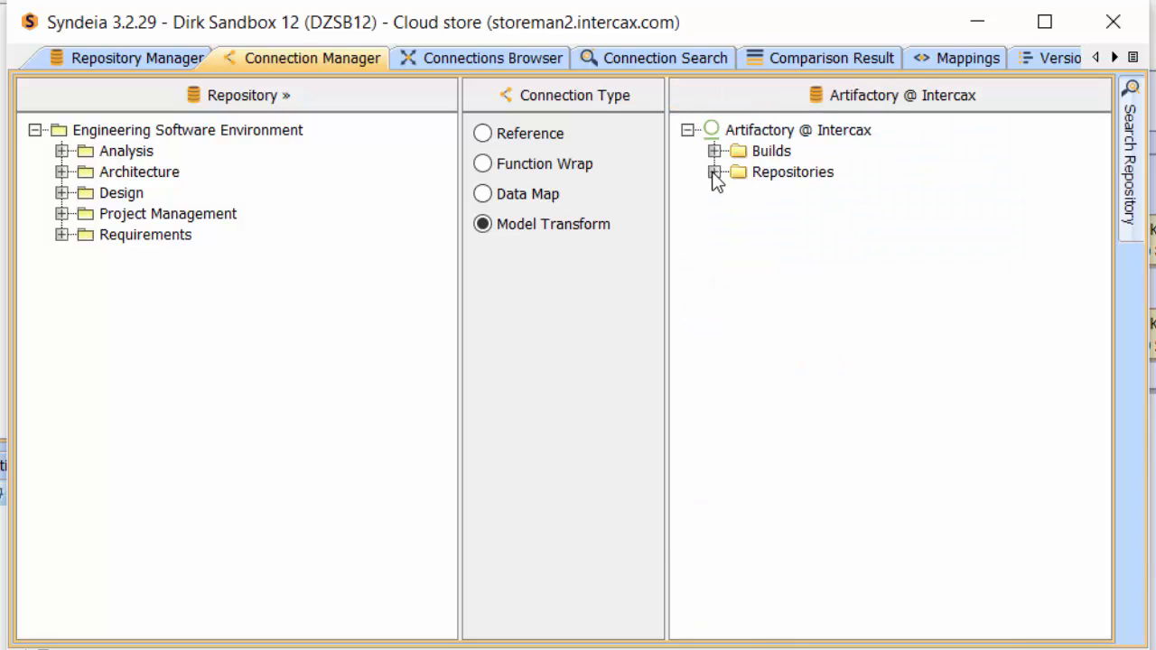
pyautogui.click(714, 172)
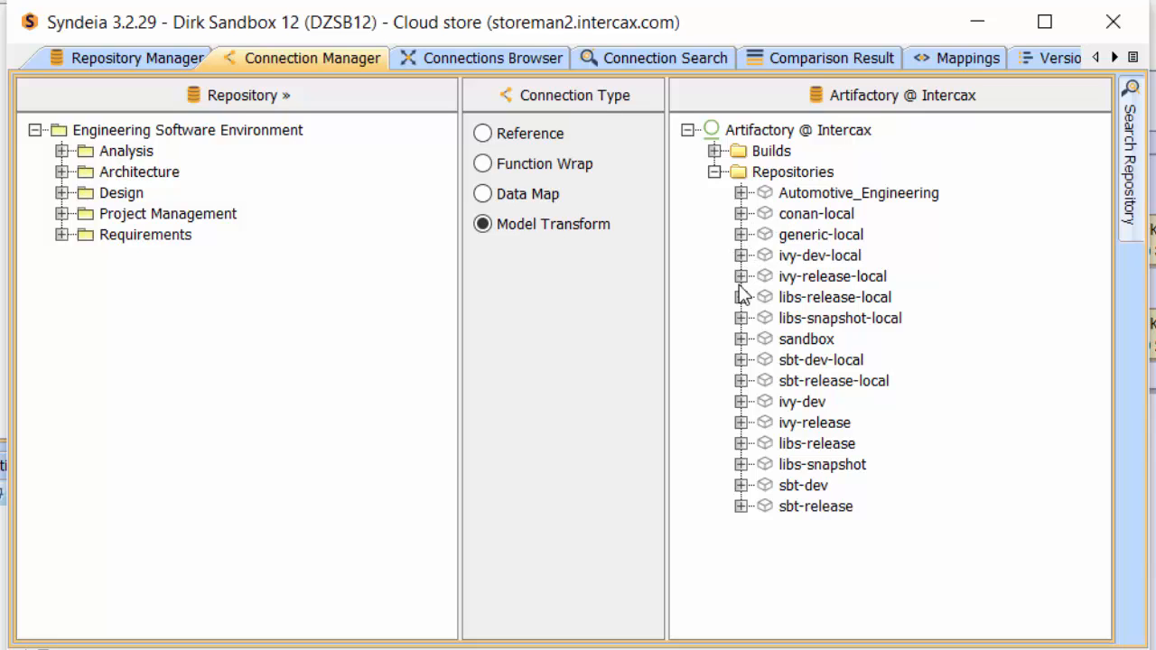
pyautogui.click(740, 192)
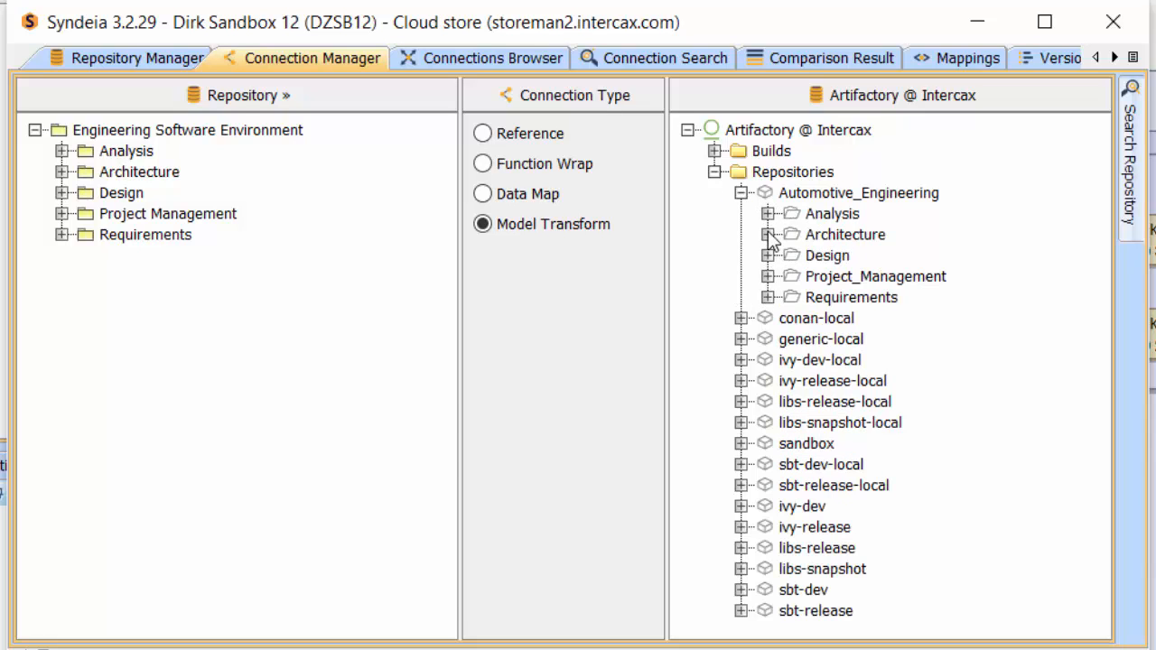
pyautogui.click(767, 213)
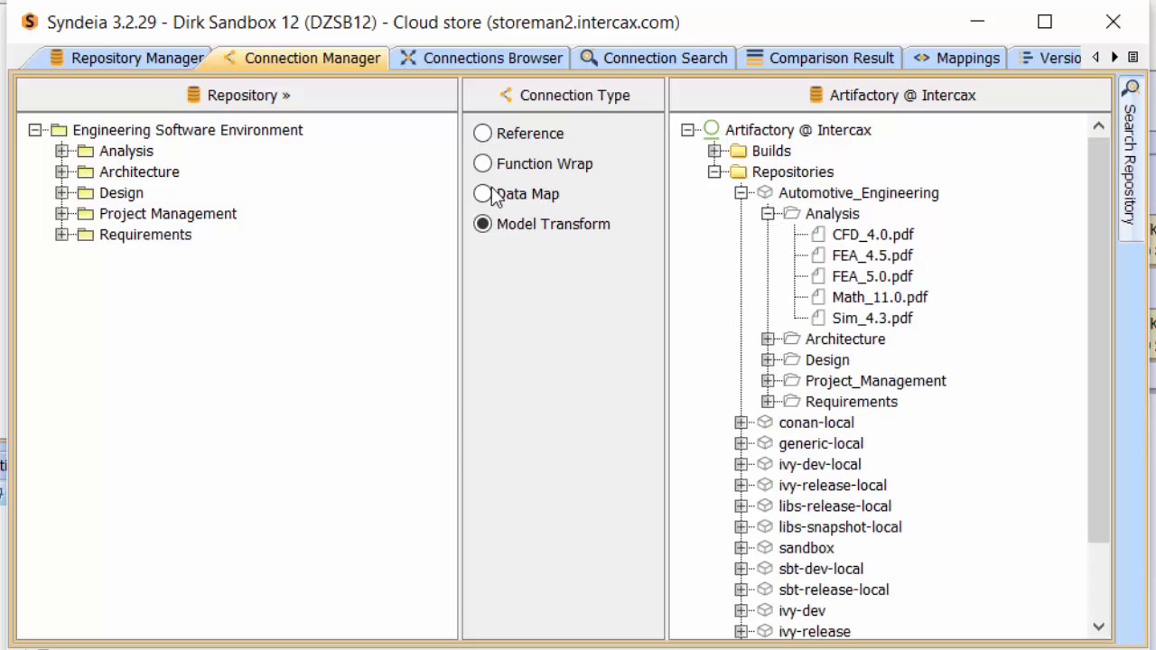
# Step: Create a Reference connection from the CFD 4.0 block in the SysML Analysis package to the CFD_4.0.pdf artifact
pyautogui.click(62, 151)
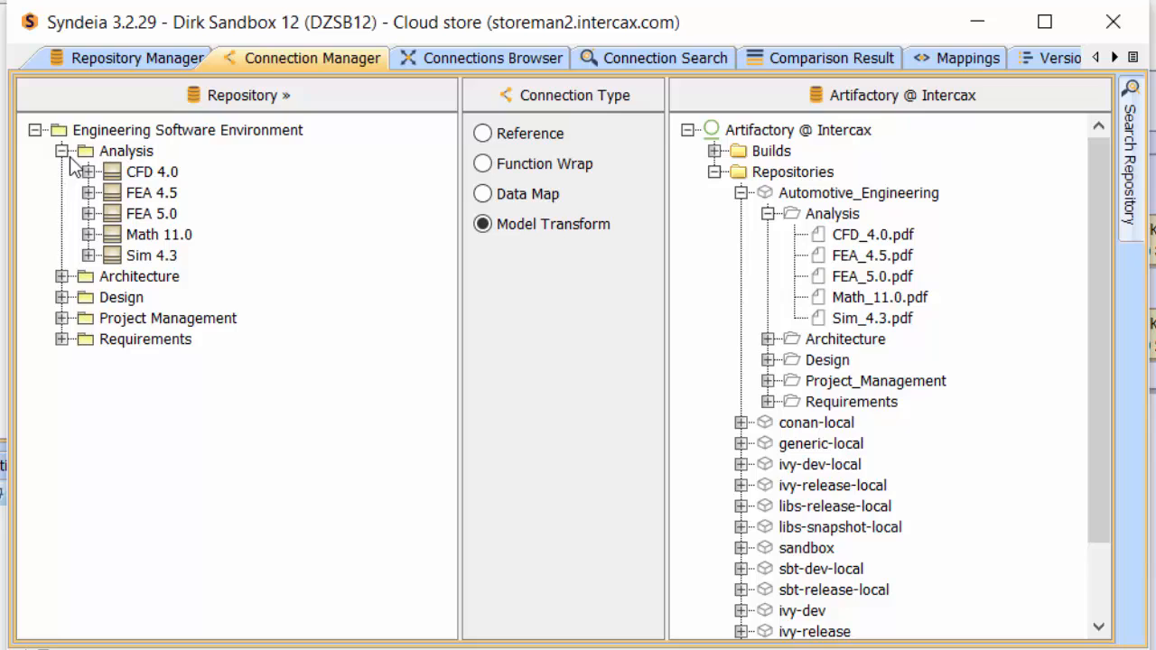
pyautogui.click(507, 131)
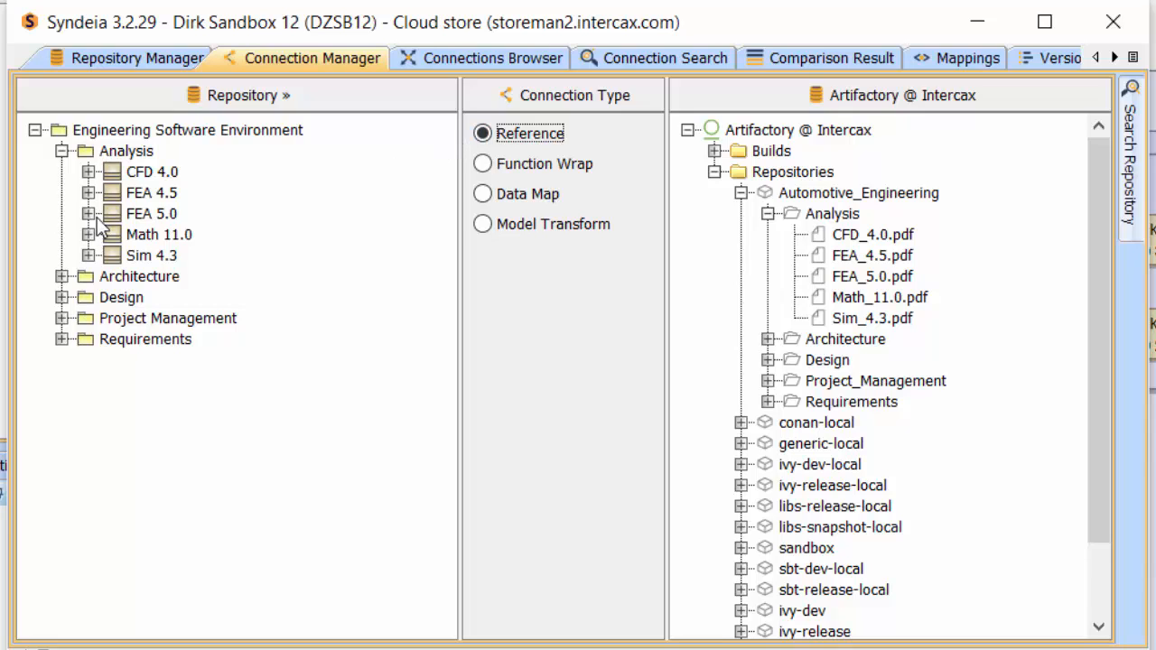
pyautogui.click(114, 165)
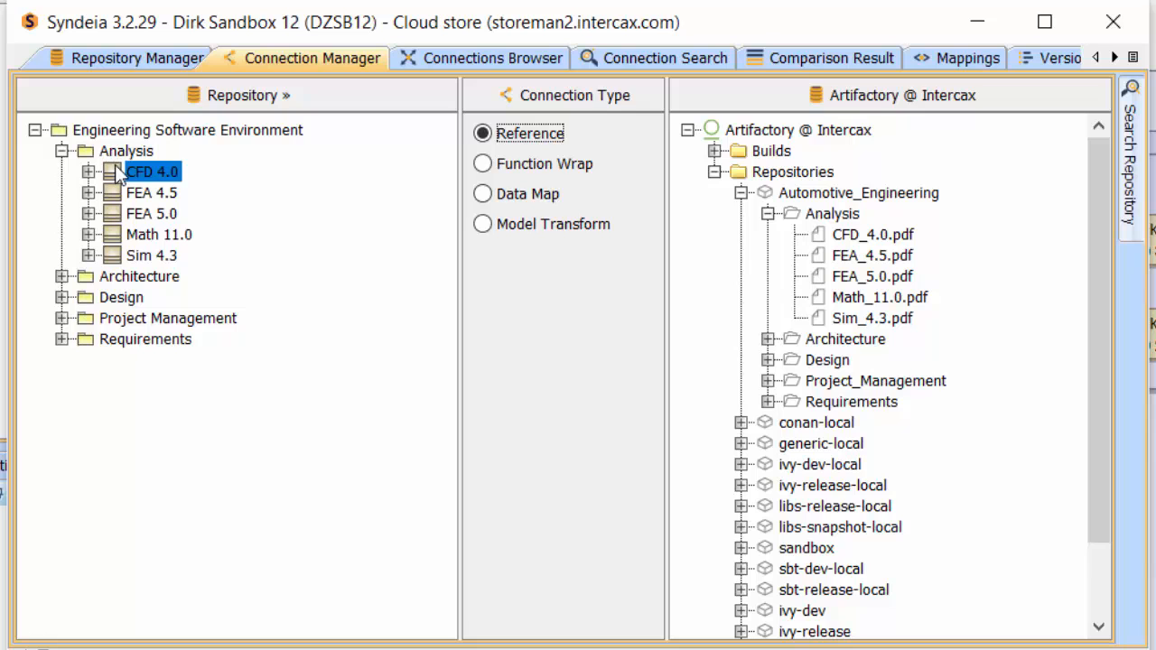
pyautogui.moveTo(115, 165); pyautogui.dragTo(835, 242)
pyautogui.click(785, 436)
# Step: Create Reference connections from the FEA 4.5 block to FEA_4.5.pdf and from the FEA 5.0 block to FEA_5.0.pdf
pyautogui.moveTo(135, 194); pyautogui.dragTo(862, 256)
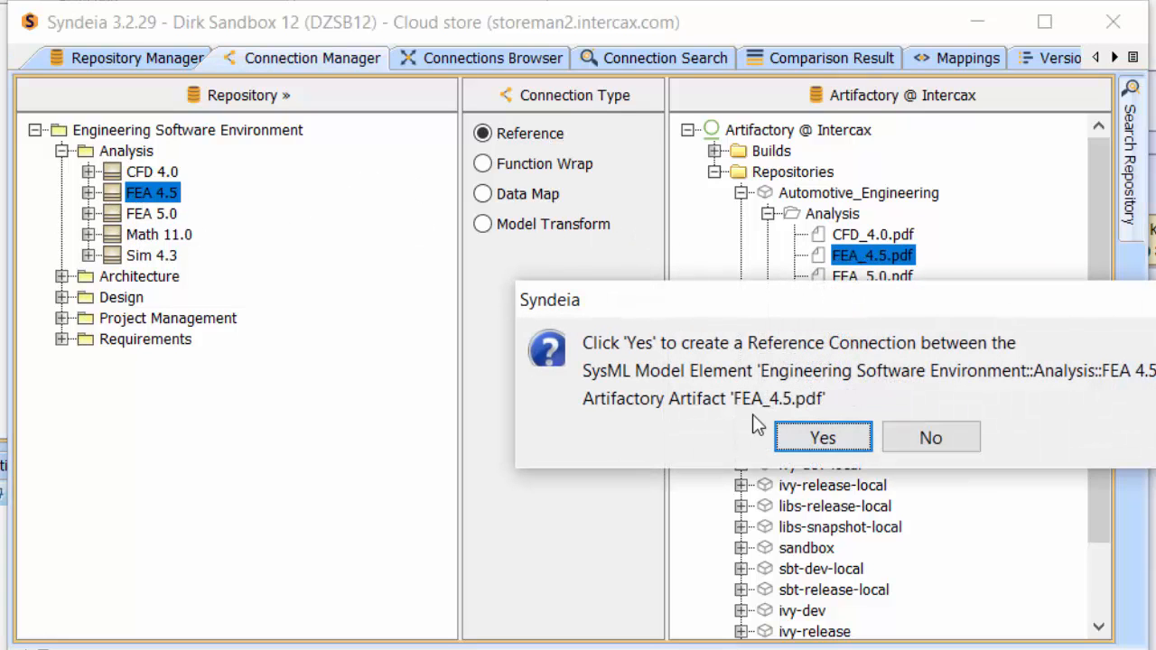
pyautogui.click(817, 437)
pyautogui.moveTo(131, 215); pyautogui.dragTo(857, 276)
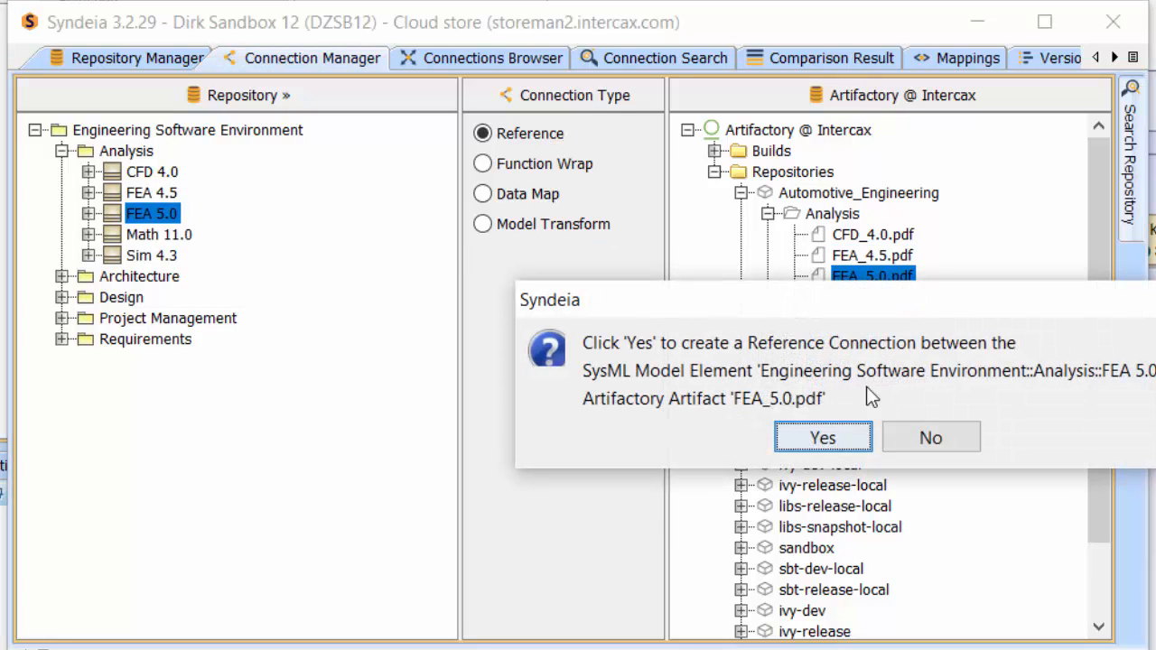
pyautogui.click(787, 438)
# Step: Create Reference connections from the Math 11.0 block to Math_11.0.pdf and from the Sim 4.3 block to Sim_4.3.pdf
pyautogui.moveTo(131, 237); pyautogui.dragTo(841, 297)
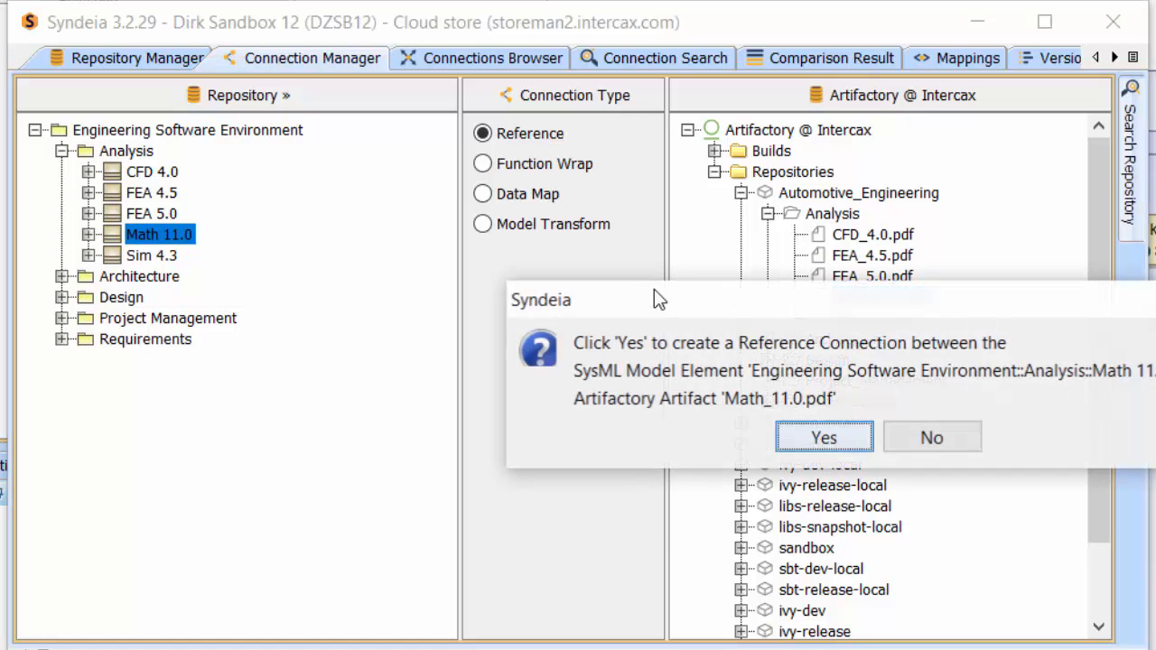
pyautogui.click(817, 438)
pyautogui.moveTo(149, 257); pyautogui.dragTo(853, 317)
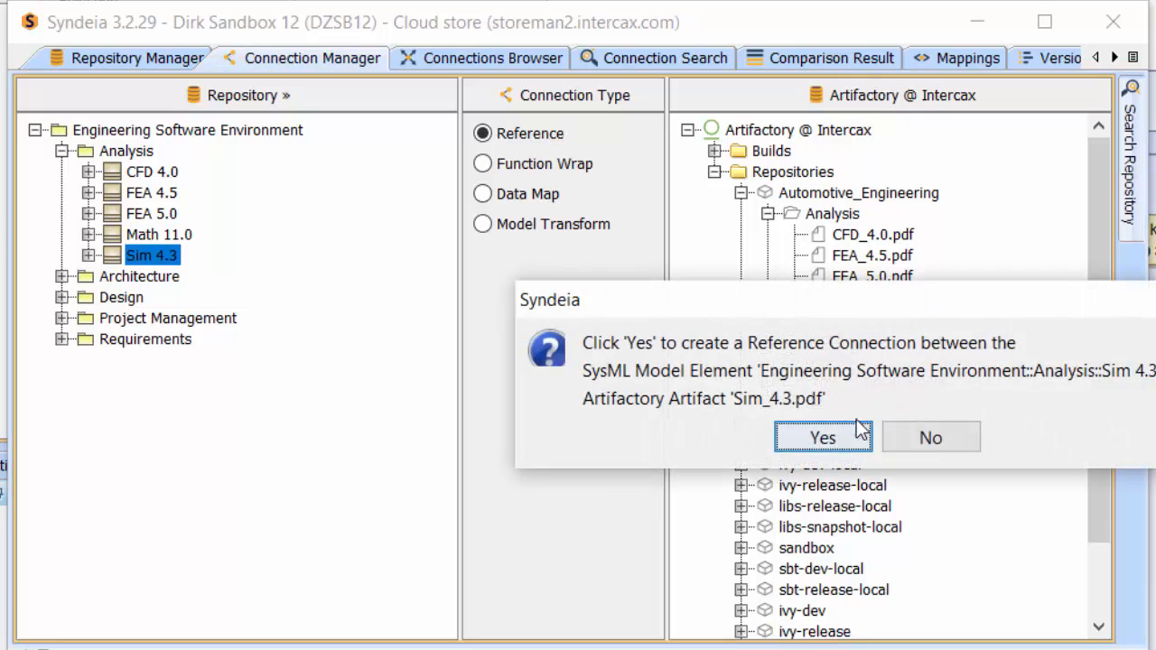
pyautogui.click(858, 433)
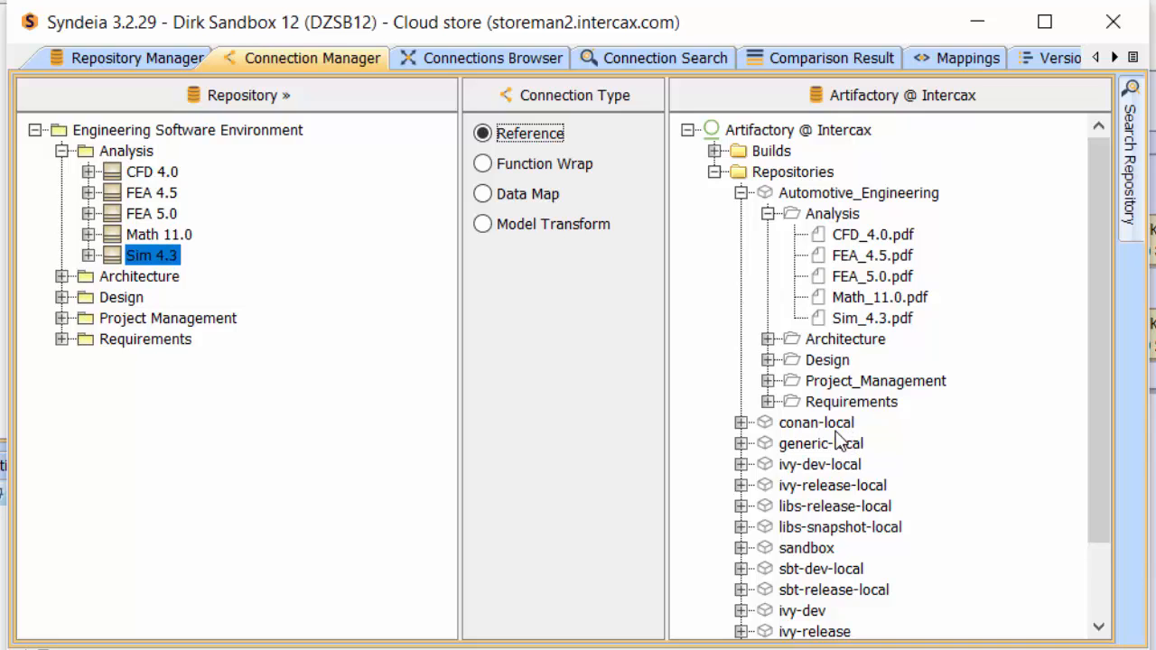
# Step: Retrieve all connections in the Syndeia project with an unfiltered connection search
pyautogui.click(683, 62)
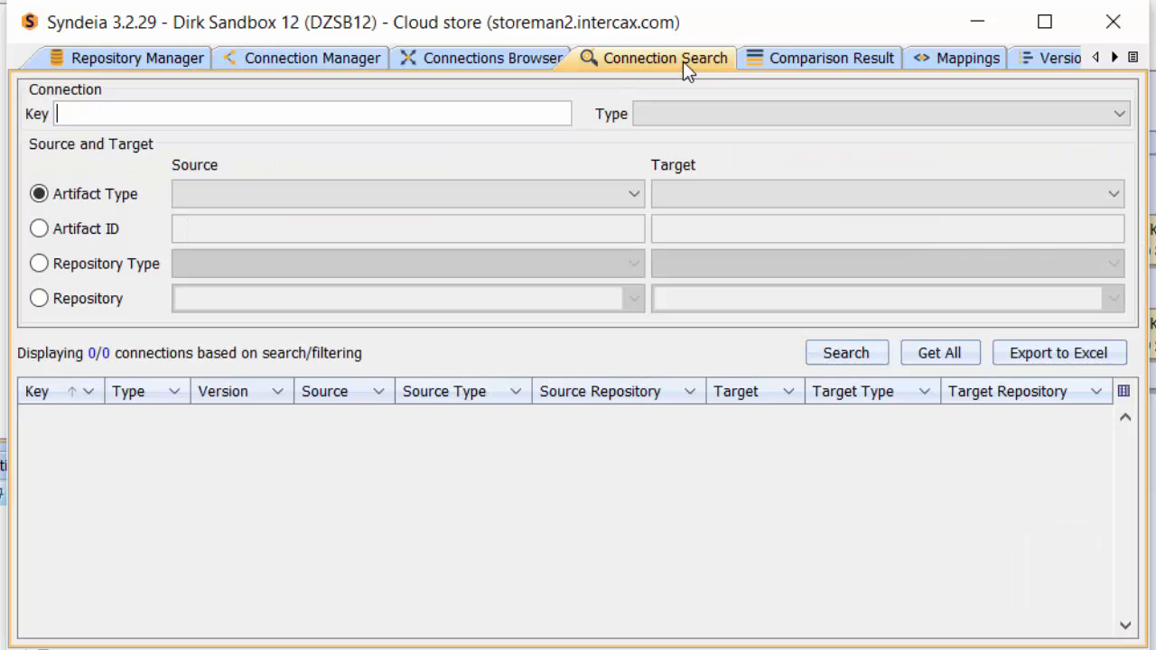
pyautogui.click(943, 356)
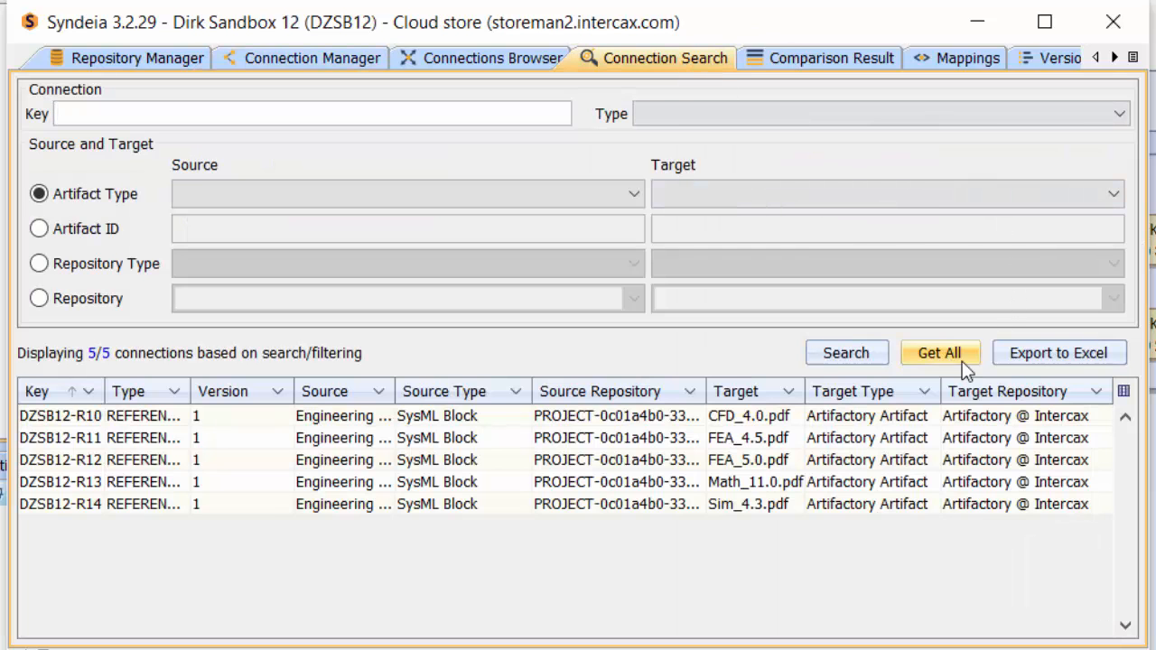
# Step: Load the SysML Model repository into the Connections Browser
pyautogui.click(522, 62)
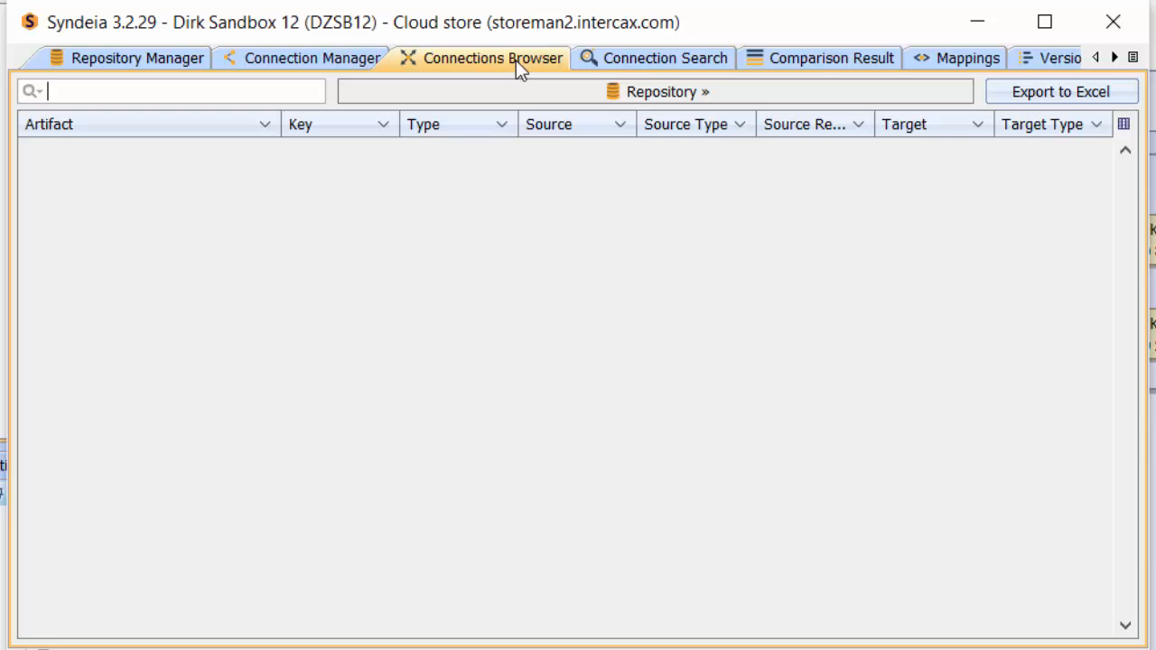
pyautogui.click(460, 94)
pyautogui.scroll(-4, 501, 361)
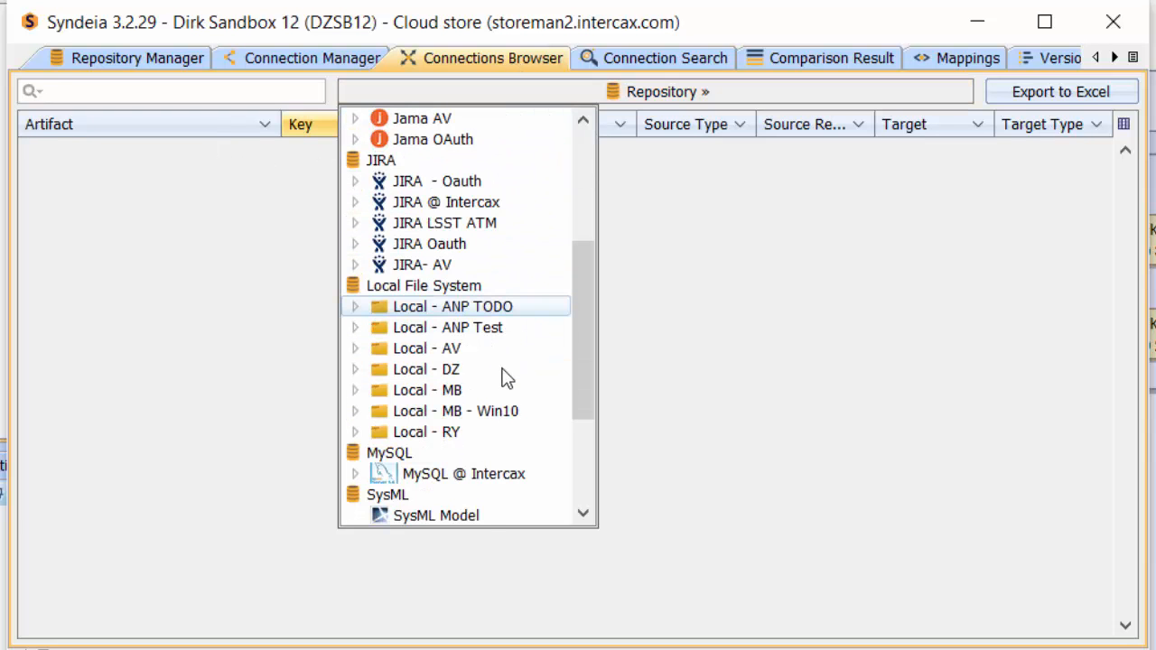
pyautogui.click(465, 513)
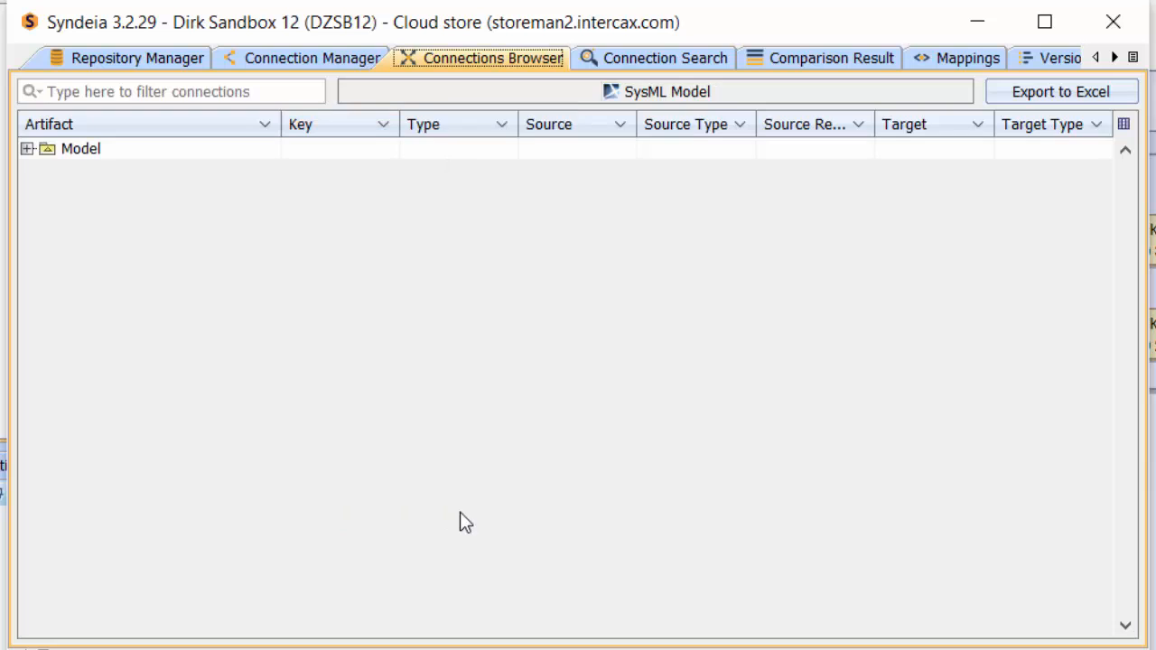
# Step: Browse the Engineering Software Environment's Analysis package to the CFD 4.0 block's connection and open that connection's target artifact
pyautogui.click(28, 149)
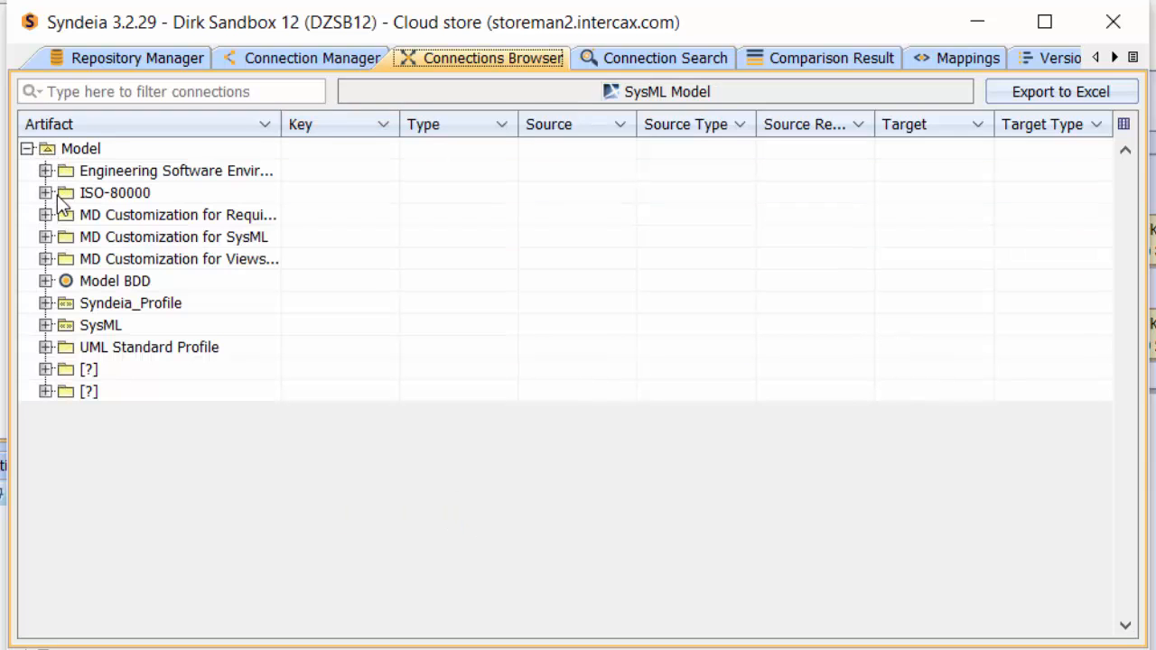
pyautogui.click(46, 170)
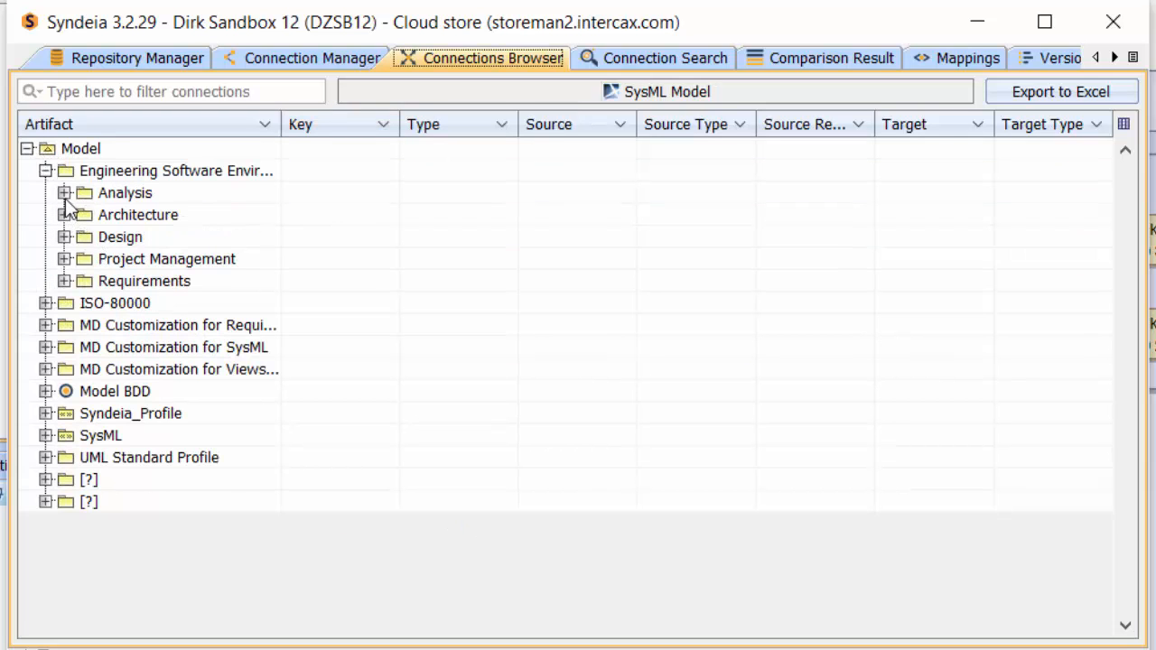
pyautogui.click(64, 192)
pyautogui.click(83, 215)
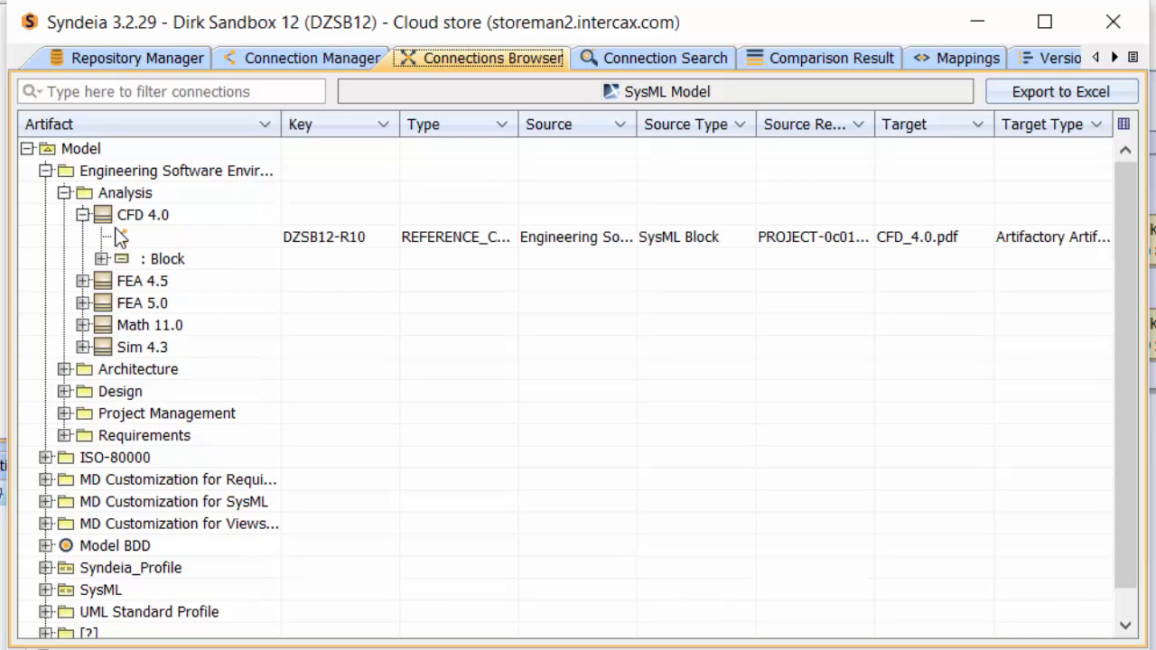
pyautogui.rightClick(139, 238)
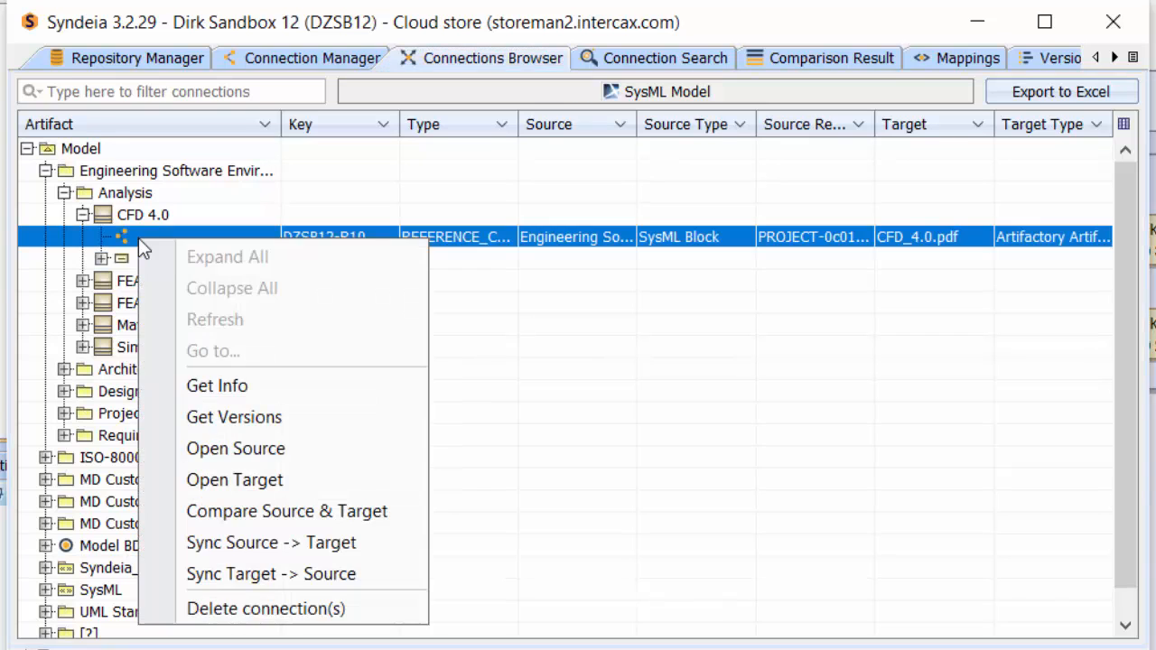
pyautogui.click(239, 477)
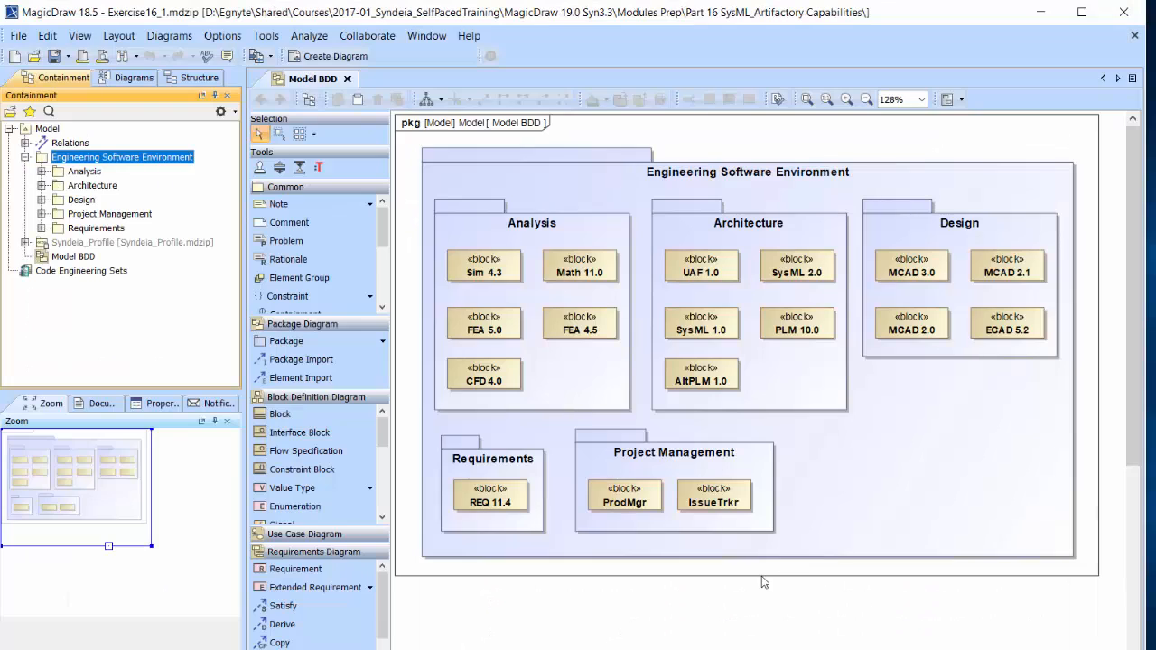
# Step: Open the artifacts connected to the Math 11.0 block from the Model BDD diagram in MagicDraw
pyautogui.rightClick(563, 267)
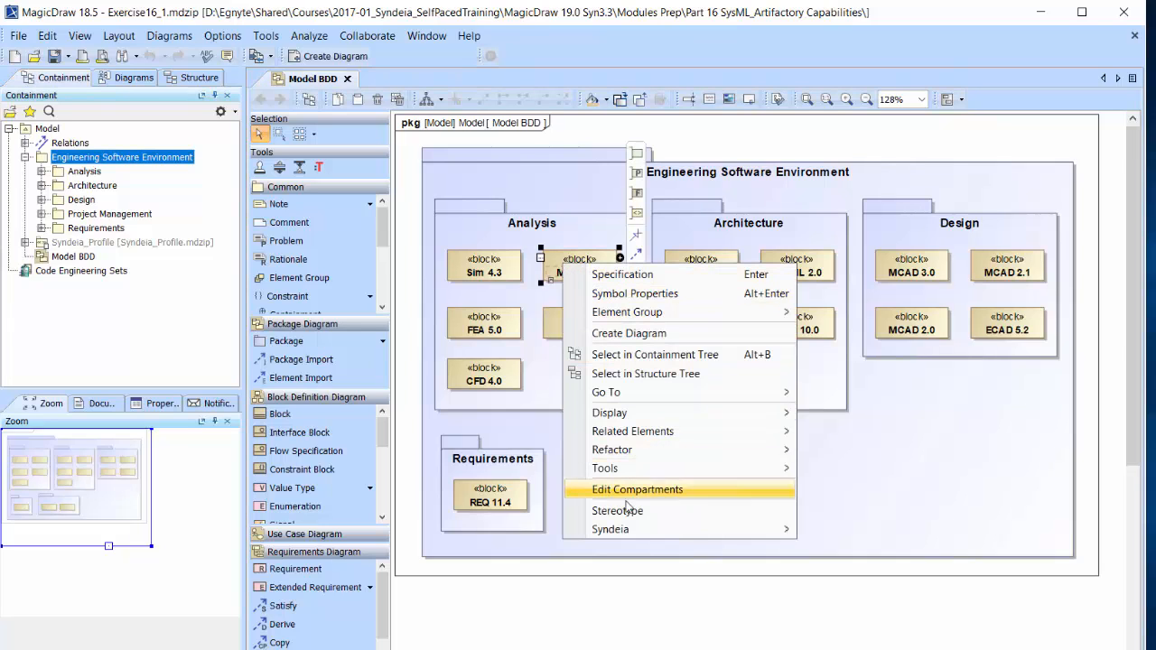
pyautogui.moveTo(724, 529)
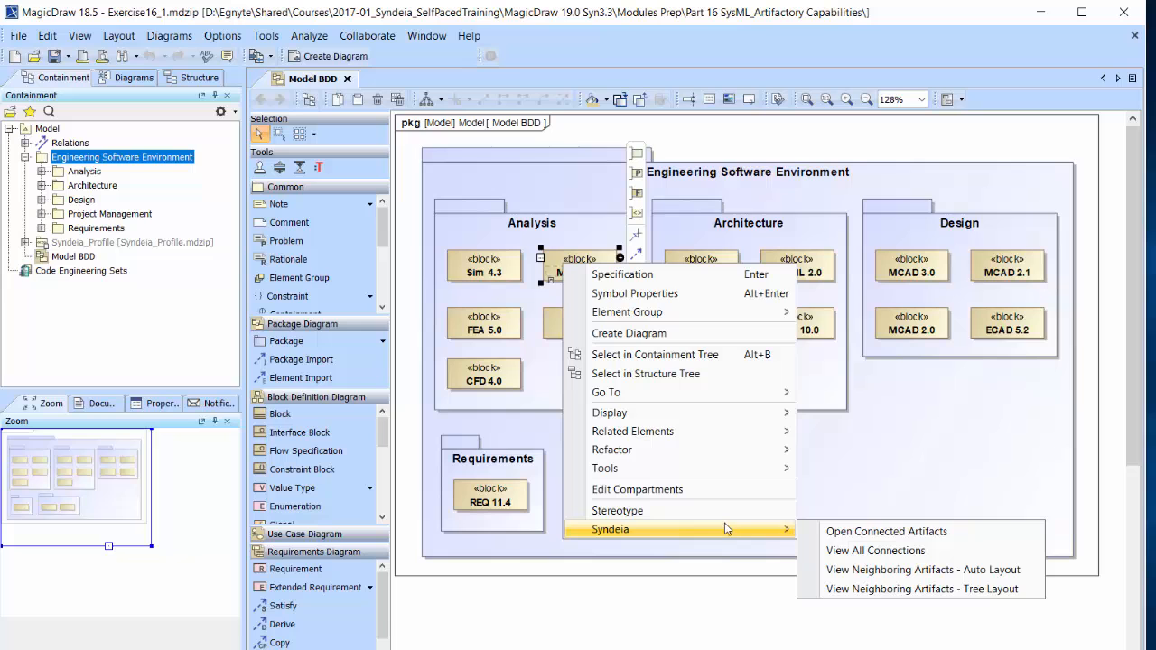
pyautogui.click(840, 532)
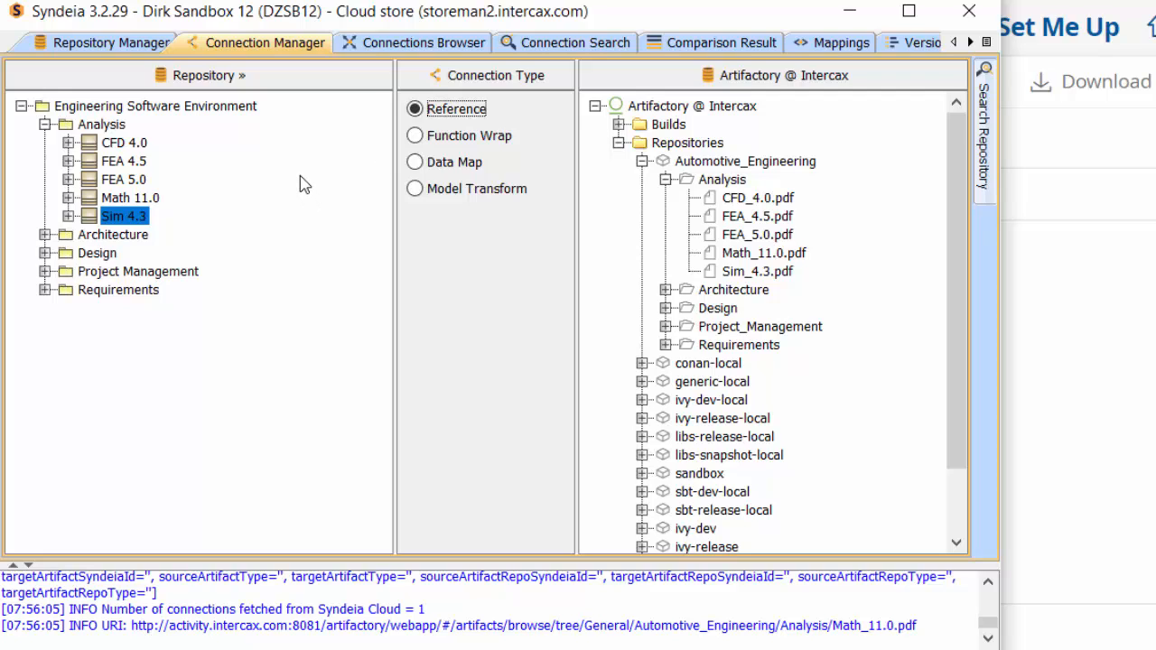
# Step: Create a Reference connection from the Drive_FS Simulink model in the Local - DZ repository's MATLAB/Simulink 2/Drive_FS folder to the Sim_4.3.pdf artifact
pyautogui.click(142, 77)
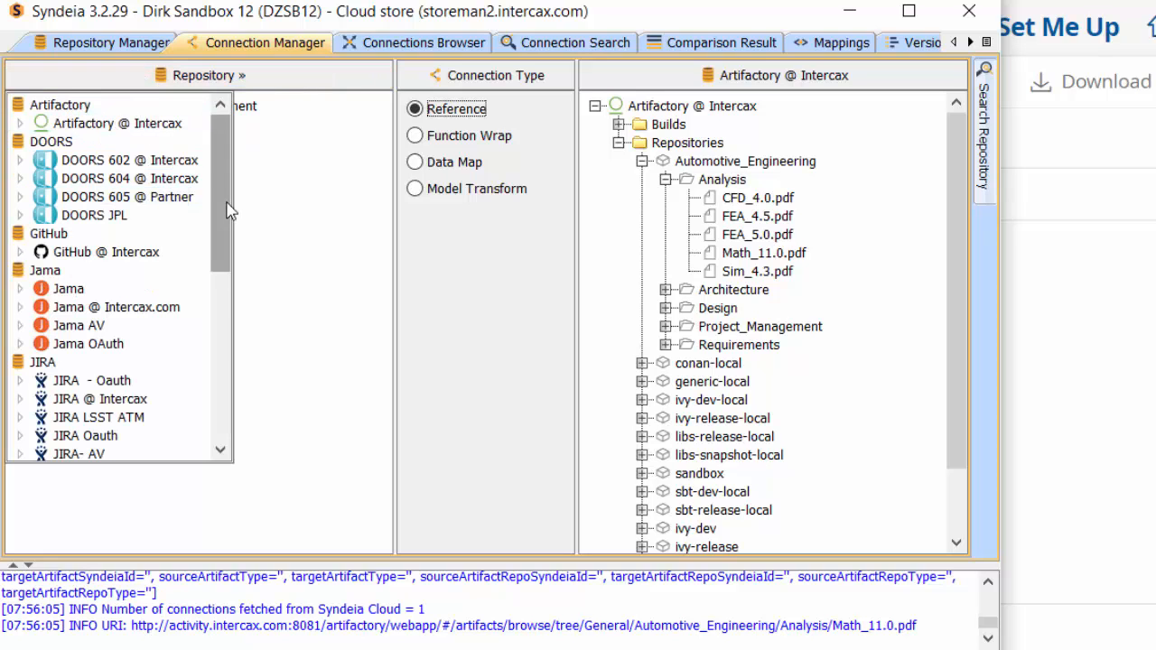
pyautogui.moveTo(222, 209); pyautogui.dragTo(233, 291)
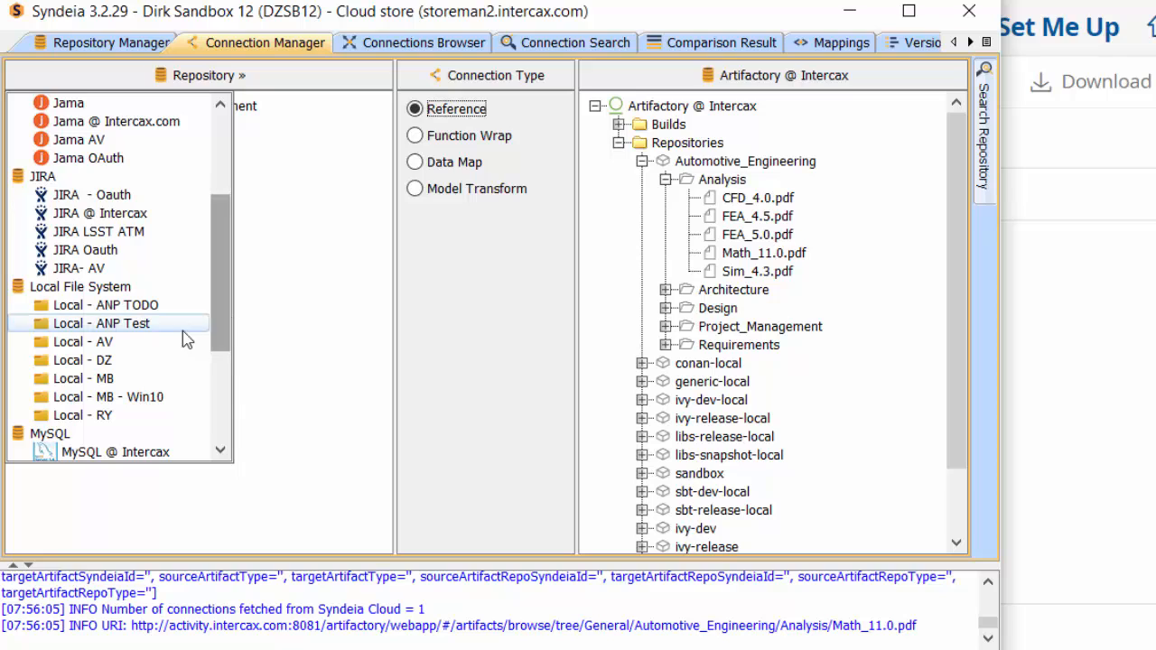
pyautogui.click(83, 361)
pyautogui.click(44, 179)
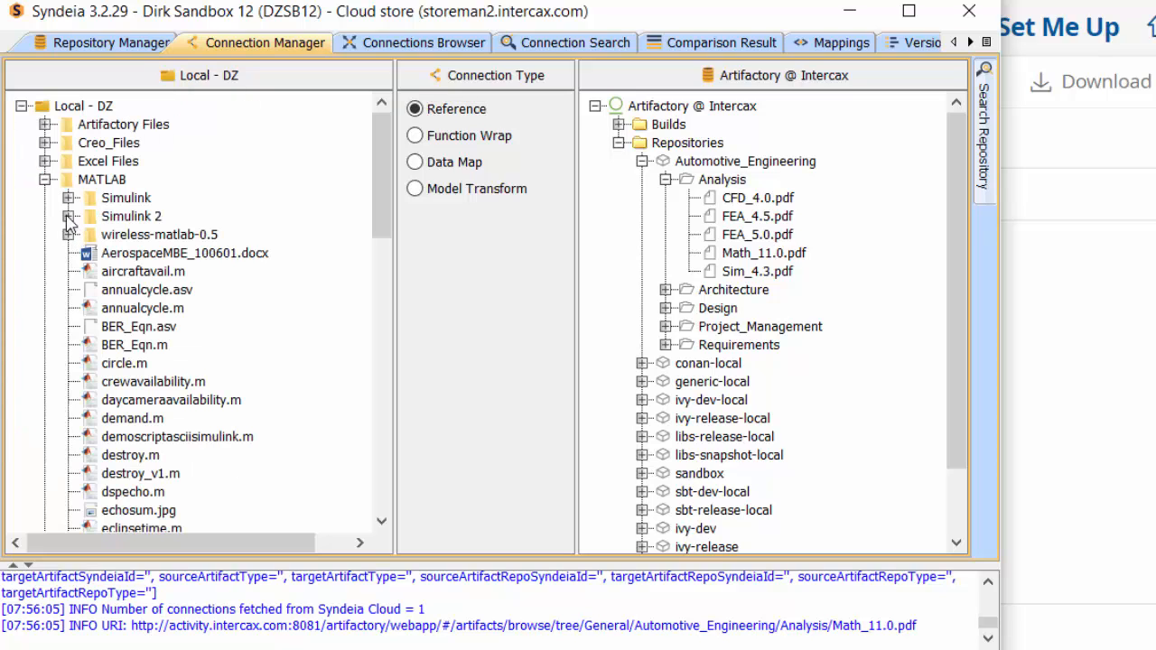
pyautogui.click(68, 216)
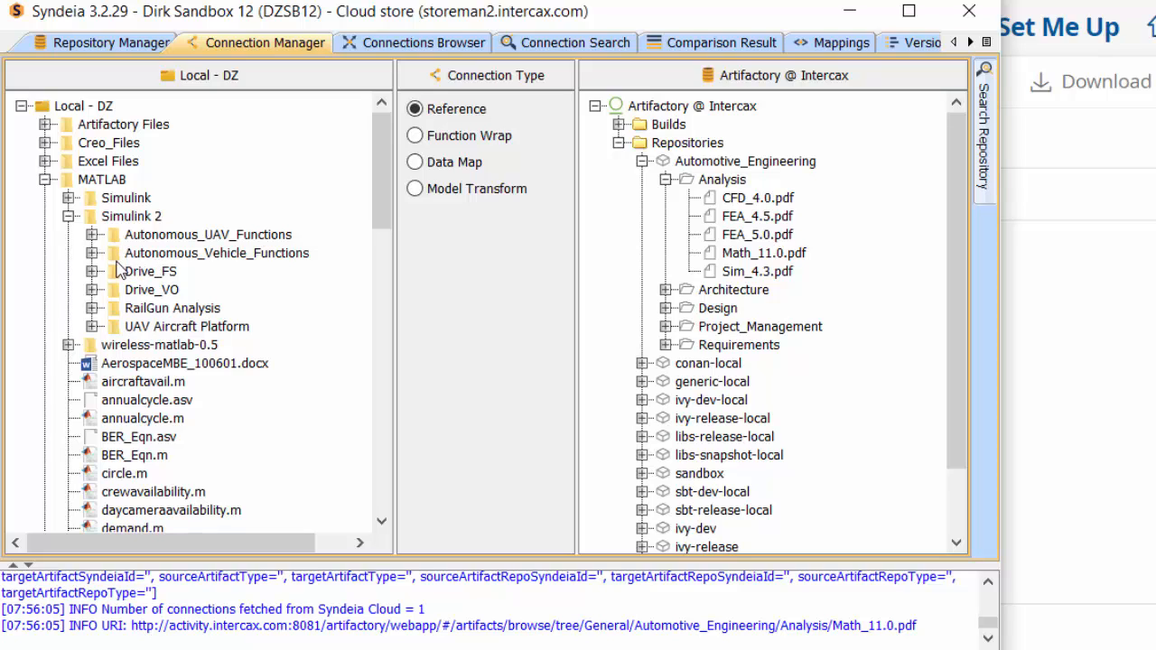
pyautogui.click(92, 271)
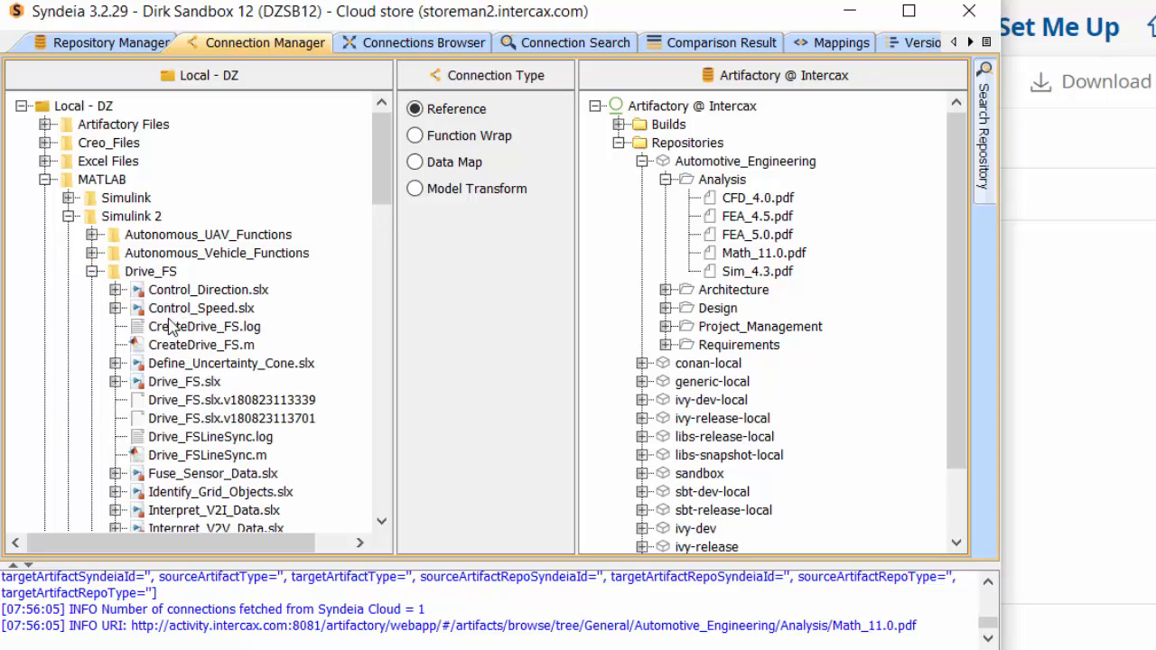
pyautogui.click(115, 381)
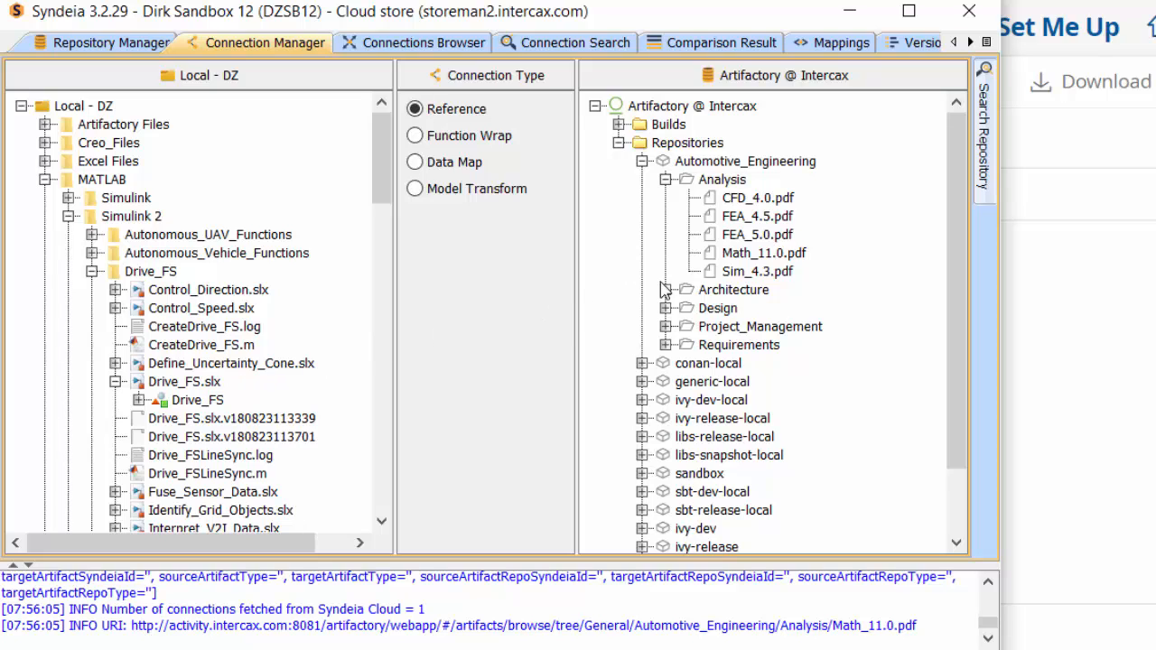
pyautogui.moveTo(660, 282); pyautogui.dragTo(750, 269)
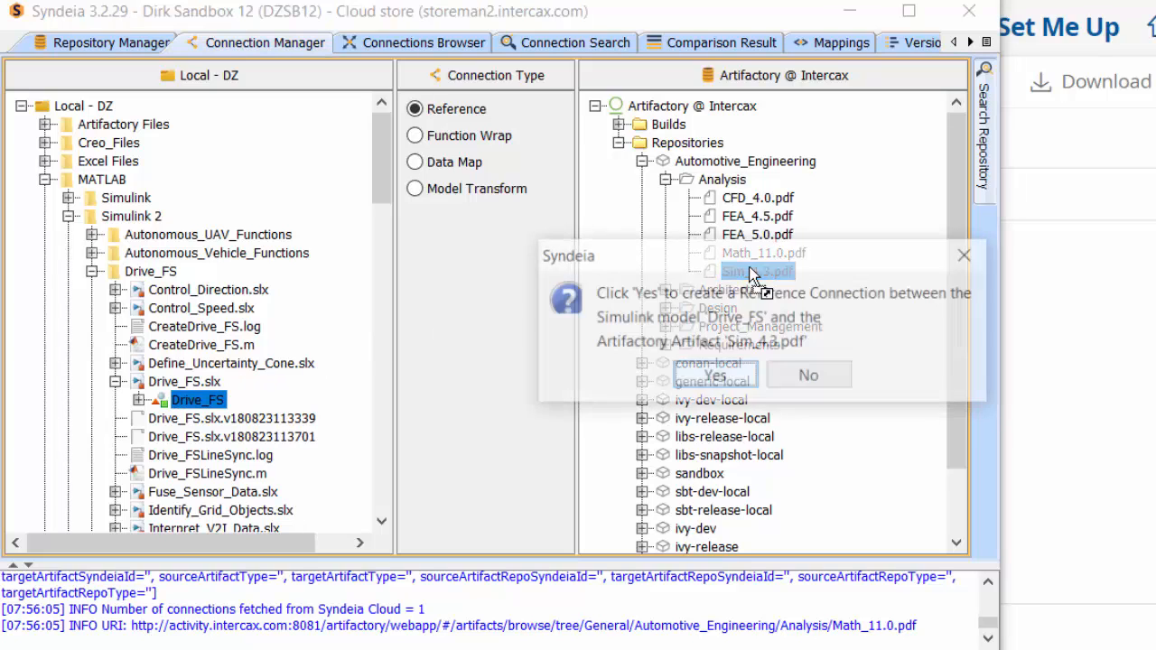
pyautogui.click(715, 376)
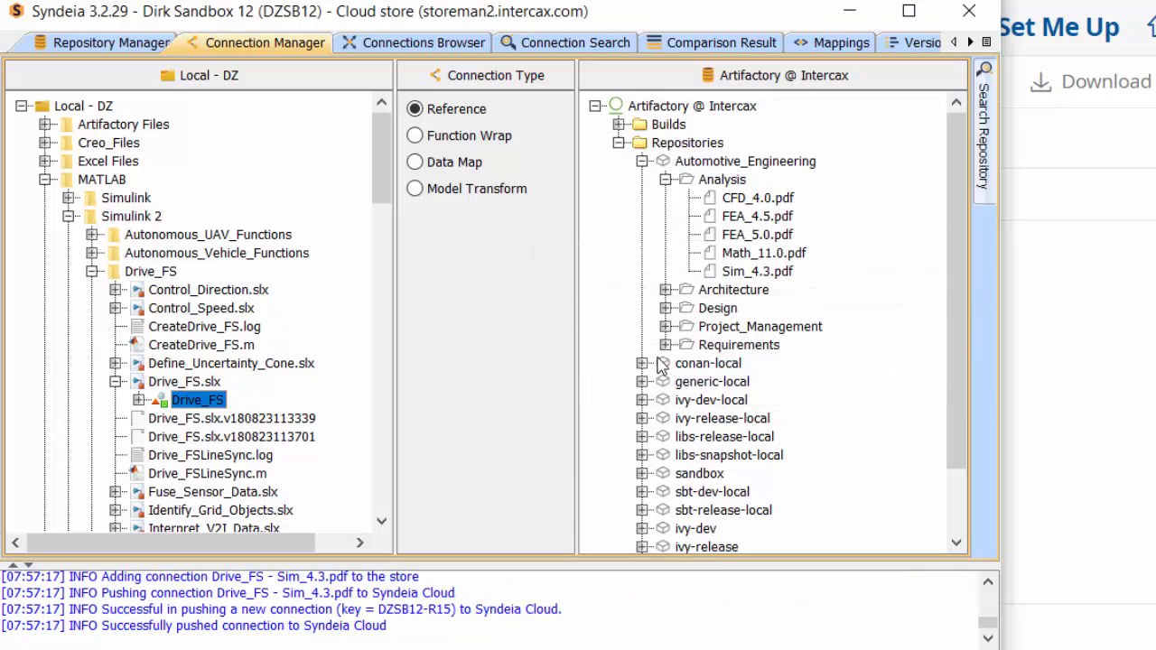
# Step: Retrieve all connections again in the connection search and open the target artifact of the Drive_FS connection
pyautogui.click(564, 43)
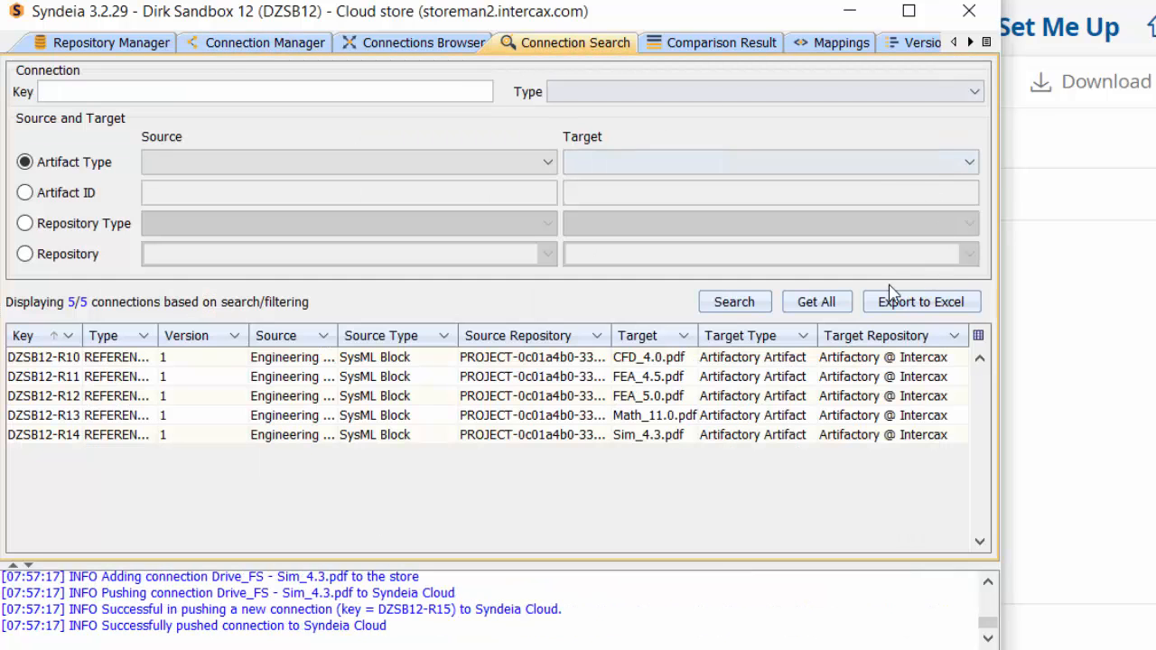
pyautogui.click(815, 302)
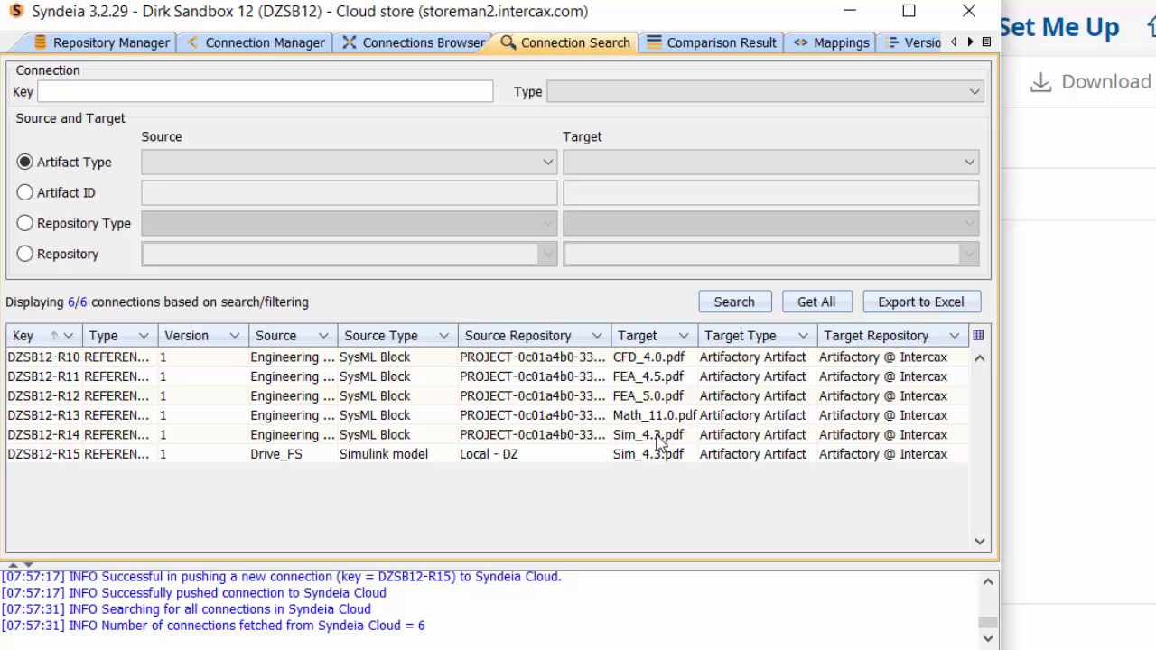
pyautogui.rightClick(586, 458)
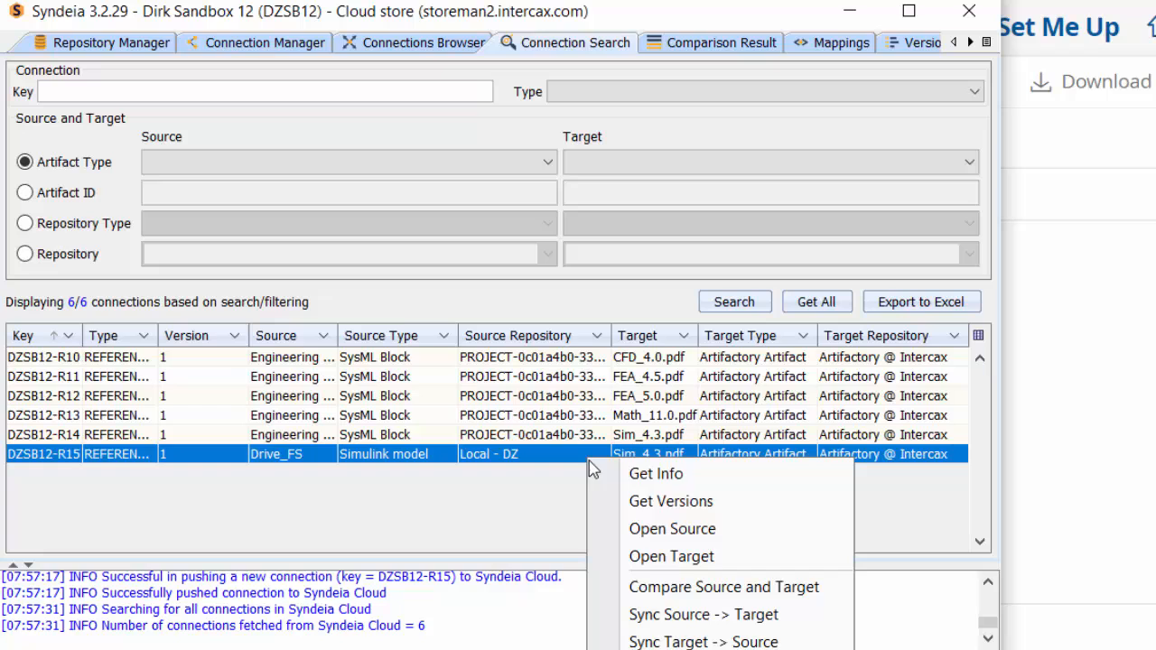
pyautogui.click(666, 556)
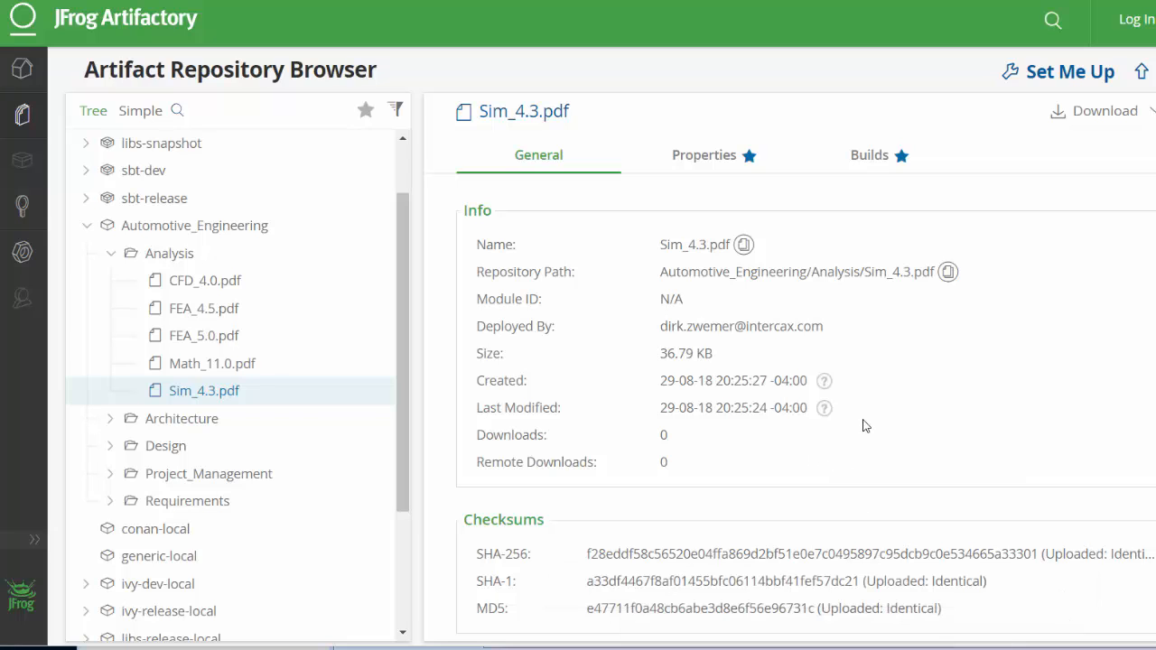
# Step: Switch back to the Model BDD diagram in MagicDraw
pyautogui.moveTo(1084, 649)
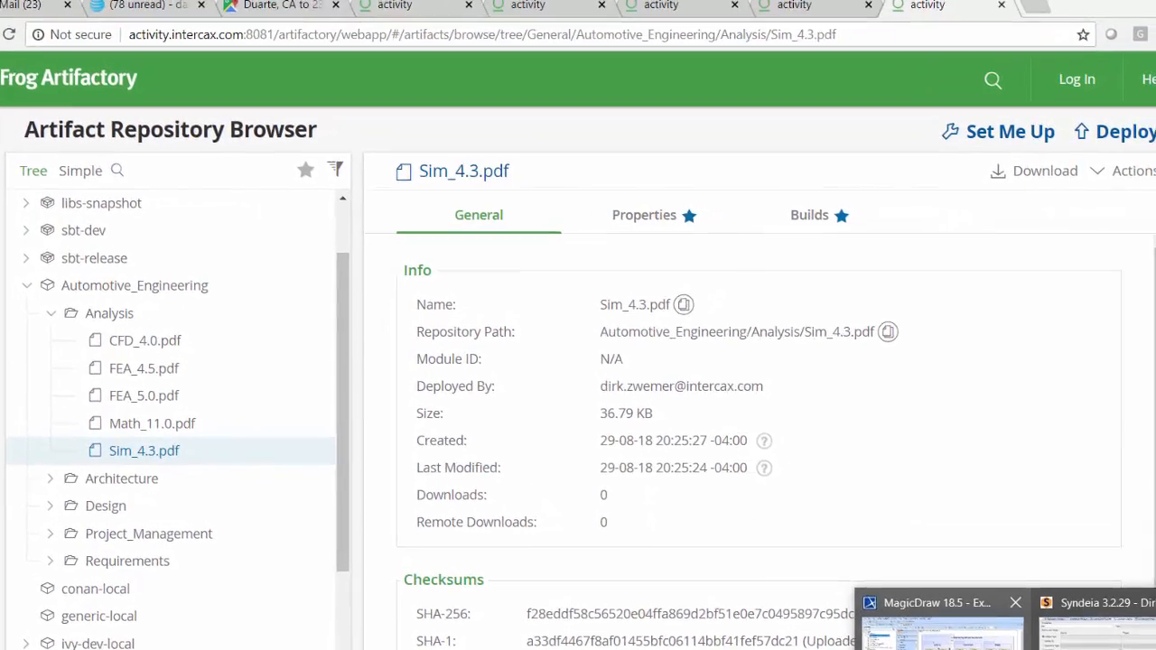
pyautogui.click(939, 623)
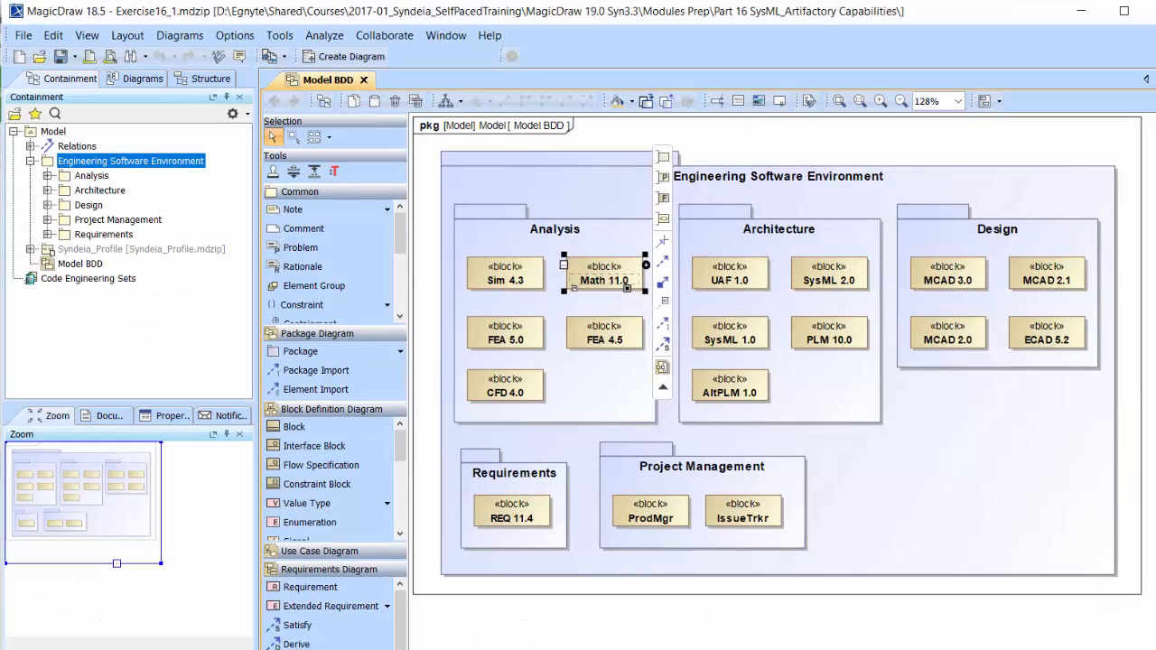